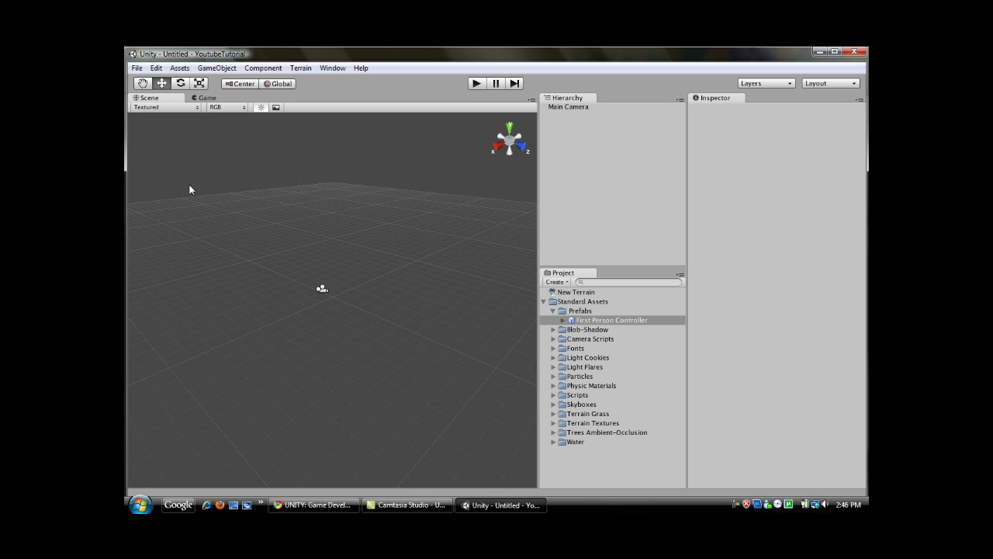
click(136, 68)
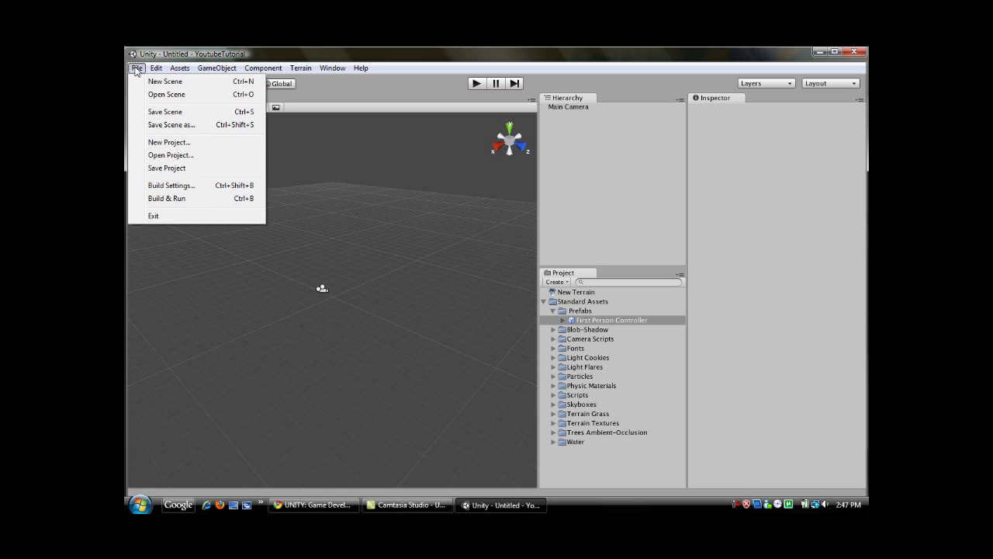
click(168, 142)
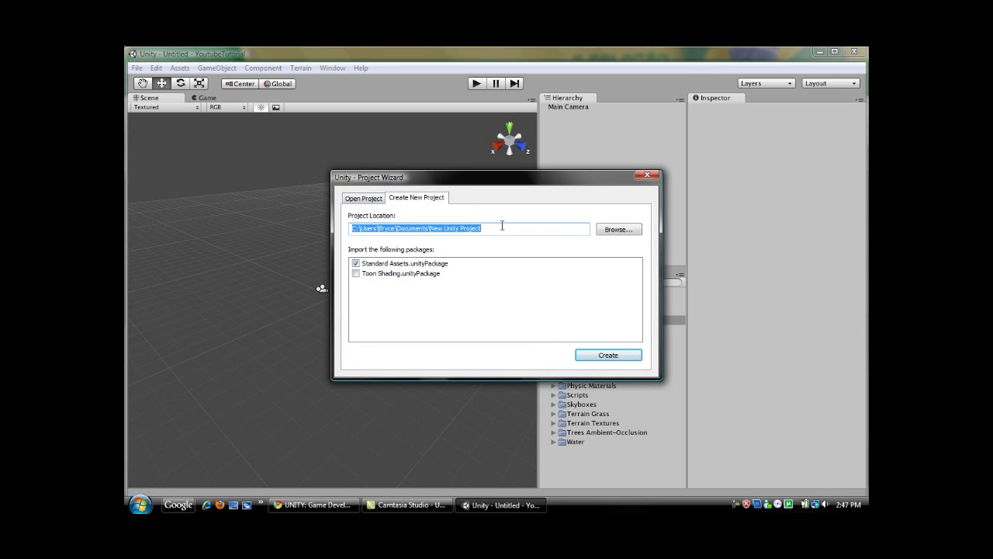
mouse_move(492, 227)
mouse_down()
mouse_move(429, 229)
mouse_move(491, 228)
mouse_up()
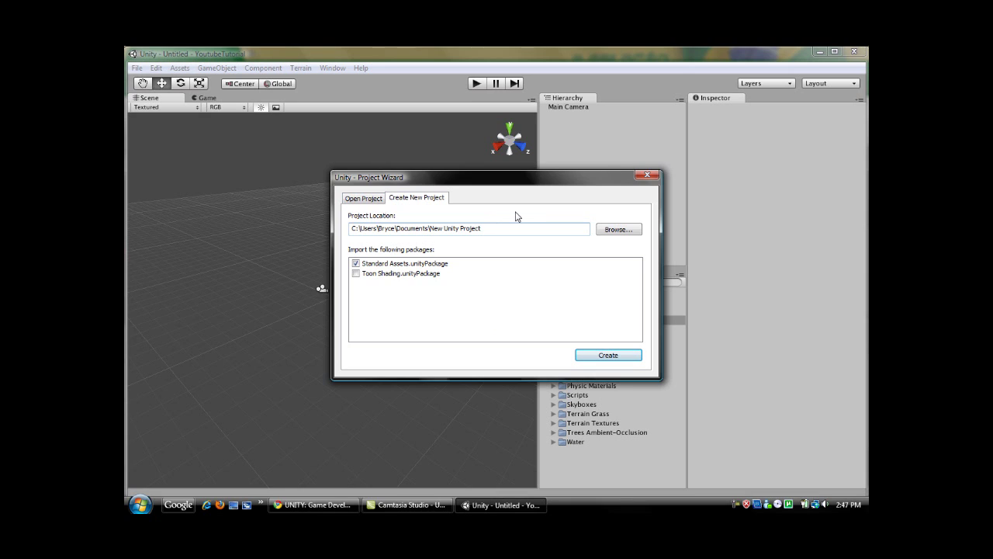
click(647, 175)
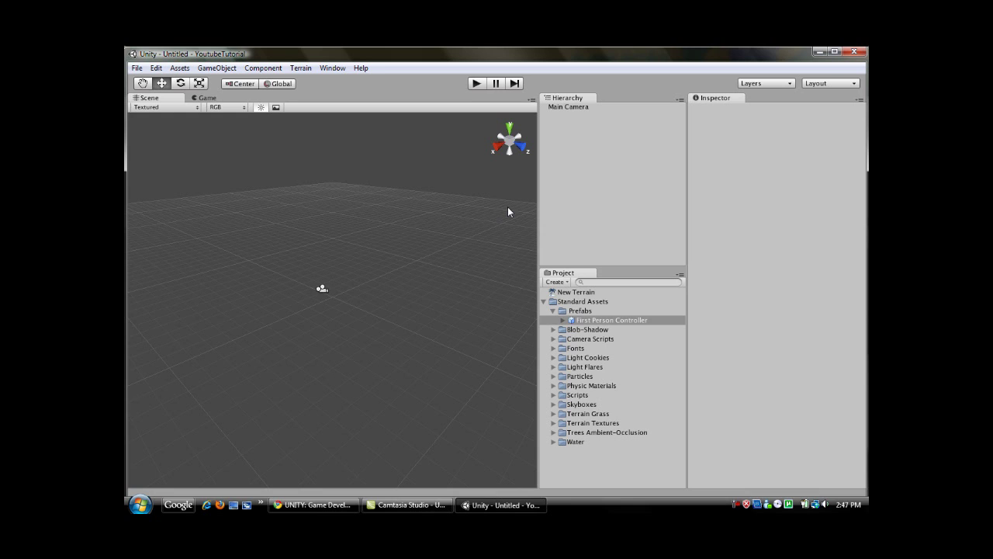
Step: Create a new terrain and set its resolution to a terrain width of 100 and a terrain length of 100
click(303, 68)
click(314, 79)
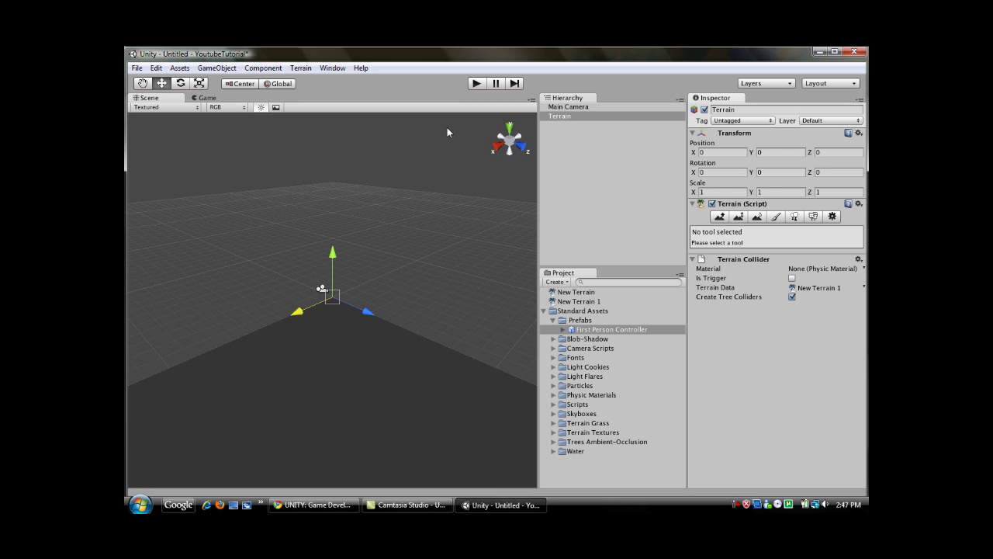
click(301, 67)
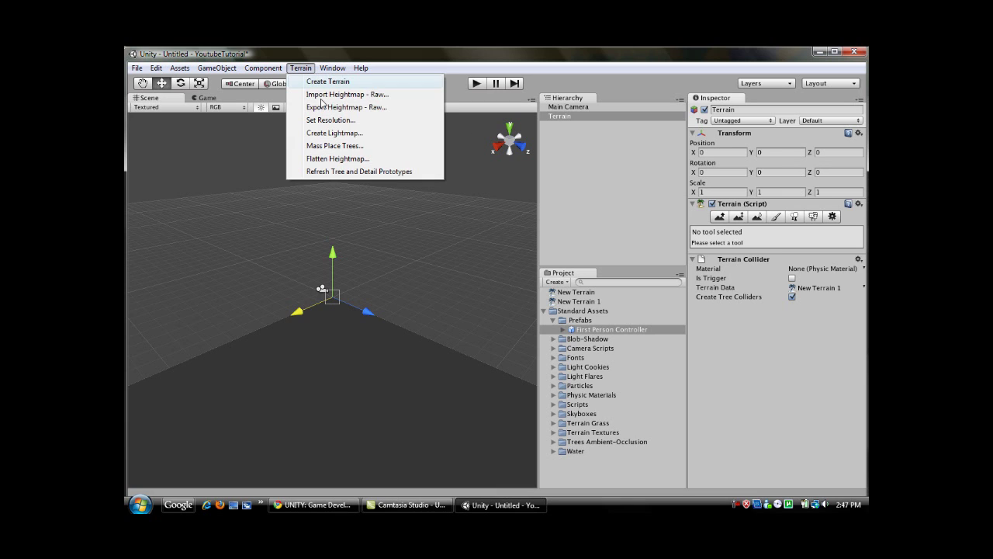
click(339, 121)
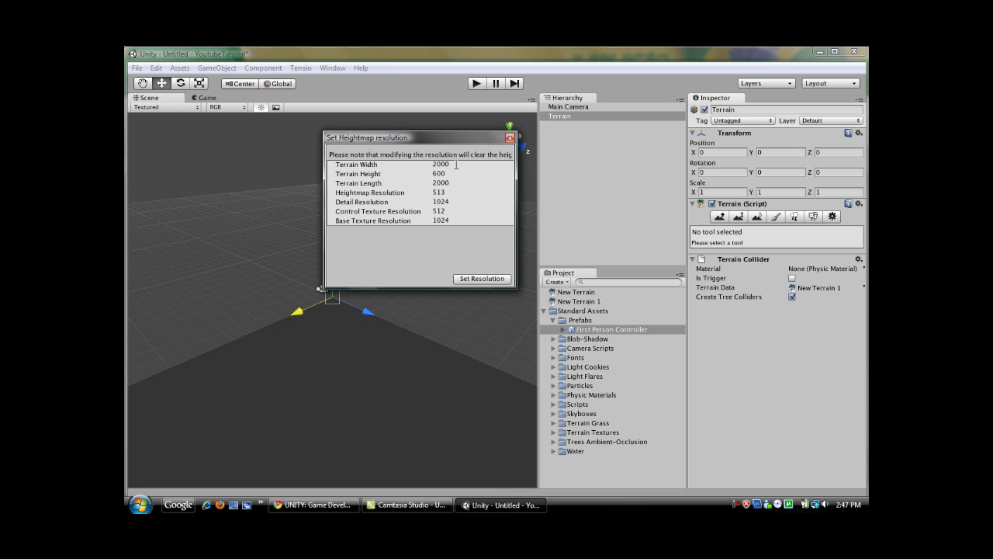
click(456, 164)
double_click(429, 165)
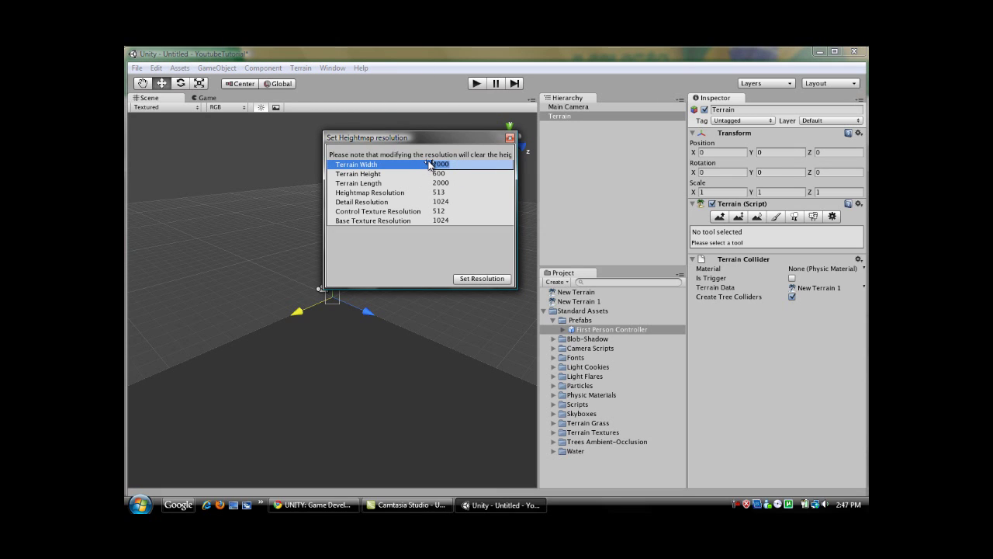
text(100)
click(454, 180)
text(100)
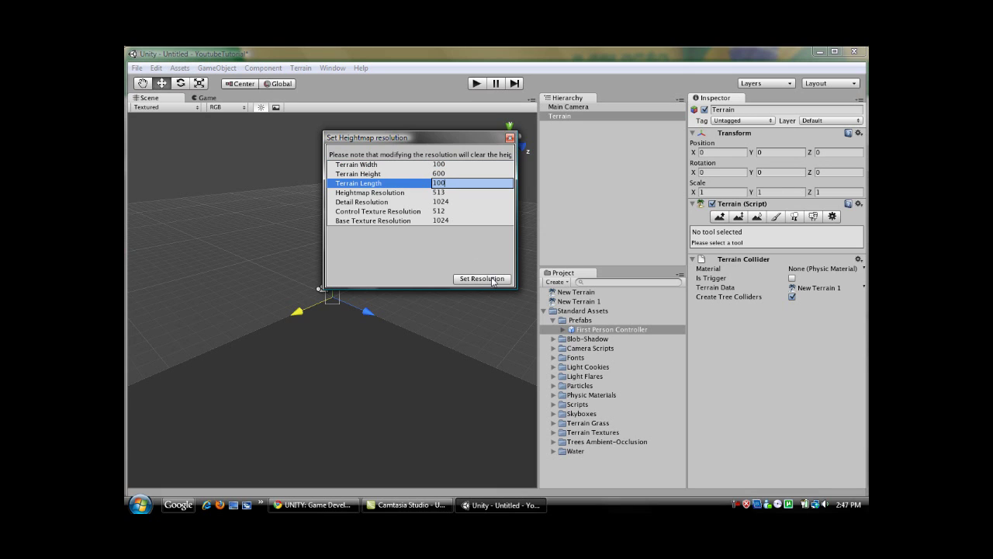
click(491, 279)
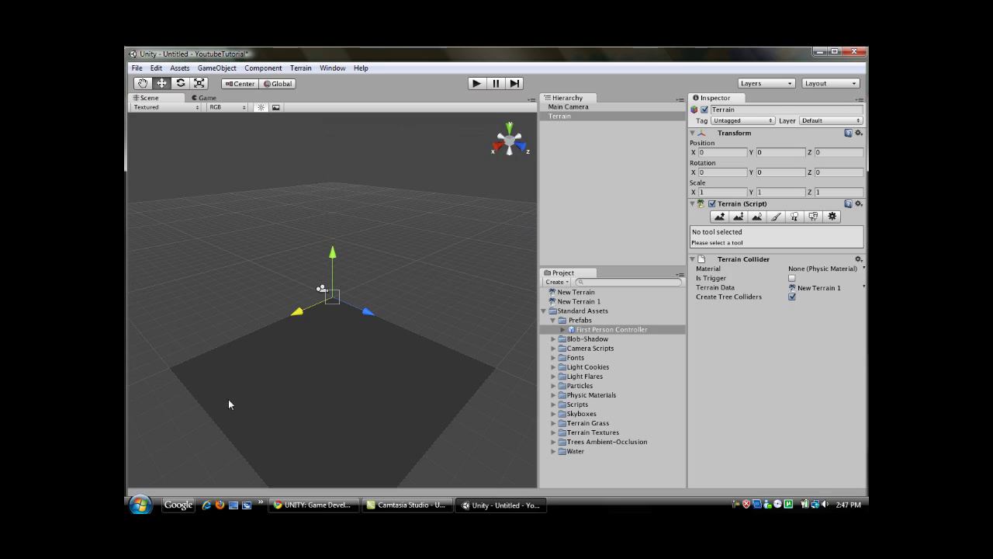
Step: Add Grass (Hill) as a paint texture for the terrain, covering its whole surface
scroll(224, 393, down, 5)
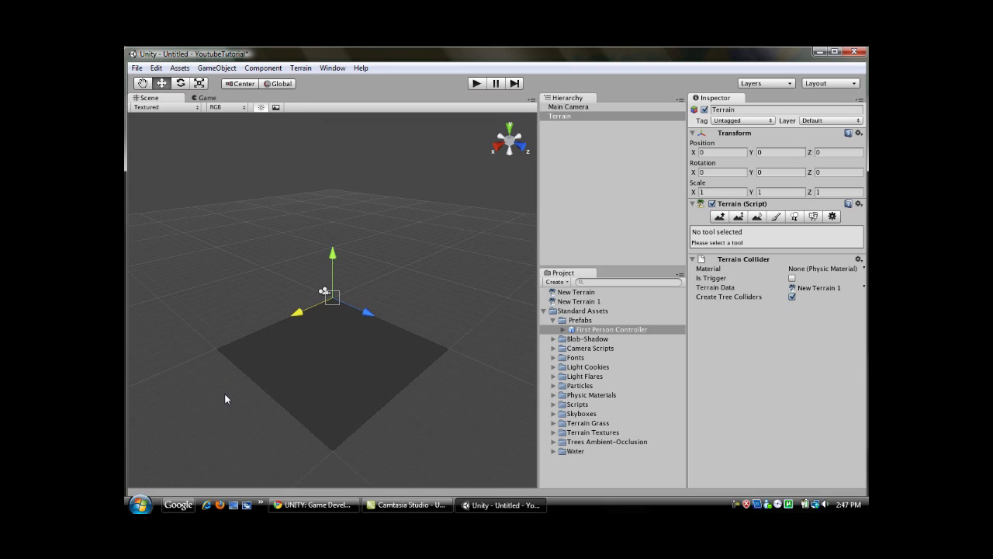
scroll(224, 393, up, 2)
scroll(404, 302, down, 1)
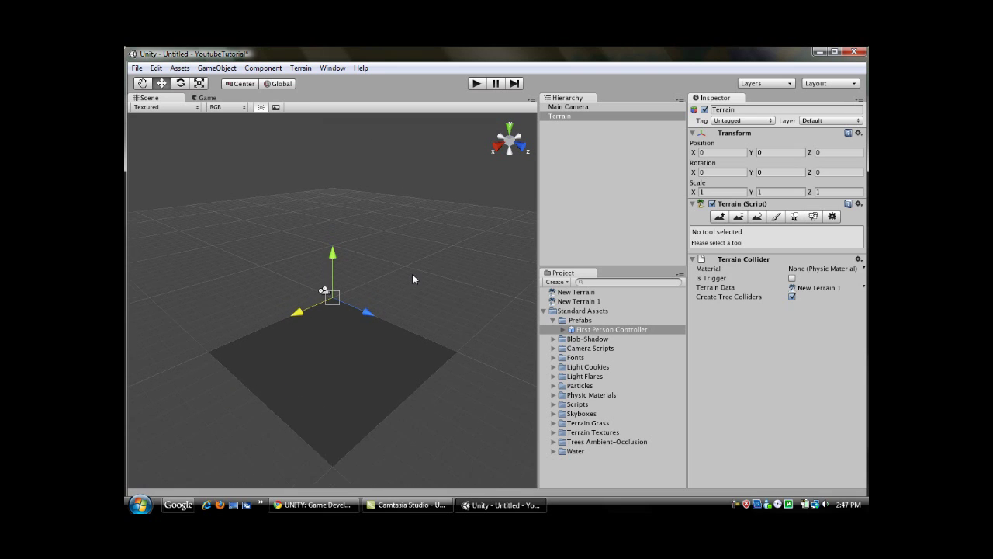
scroll(413, 280, down, 1)
scroll(413, 285, up, 2)
click(777, 219)
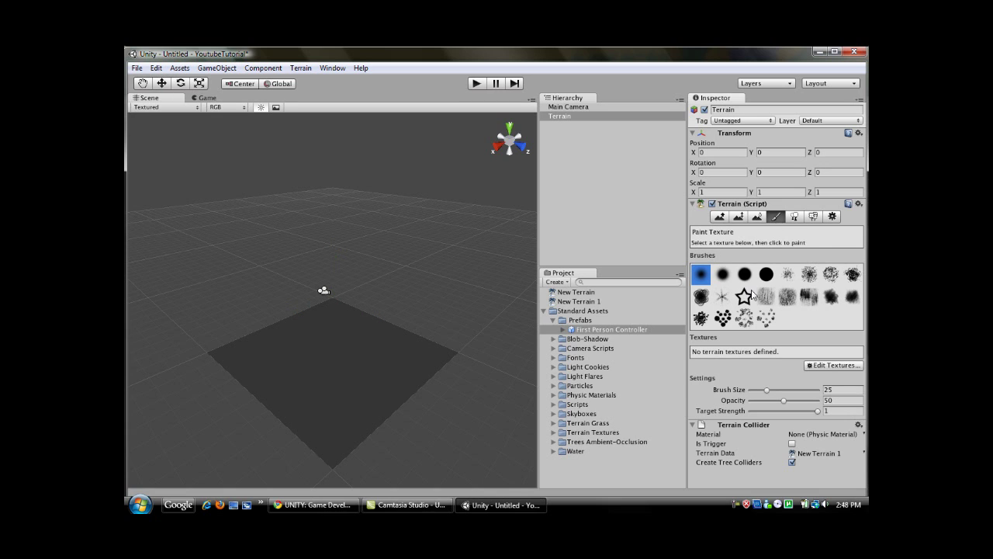
click(827, 366)
click(785, 369)
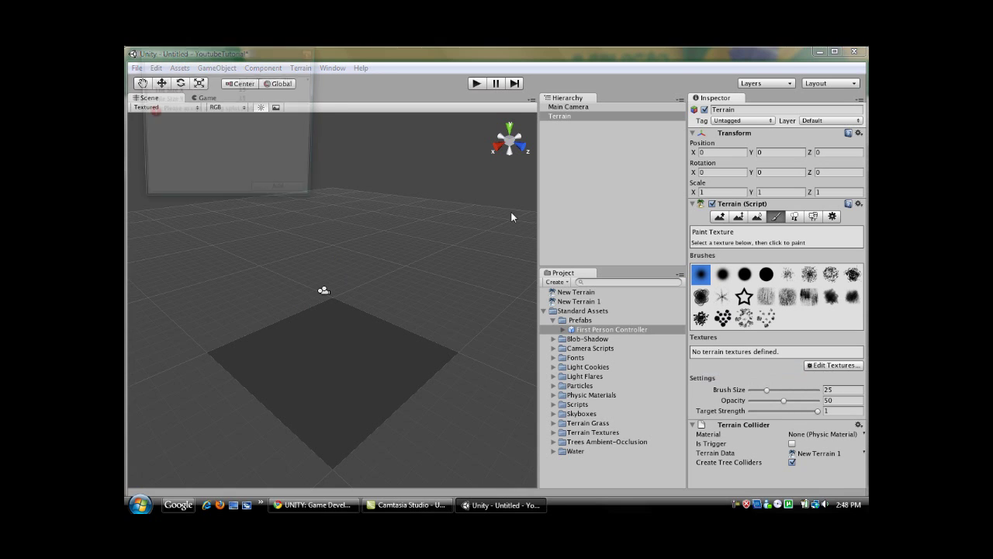
click(313, 81)
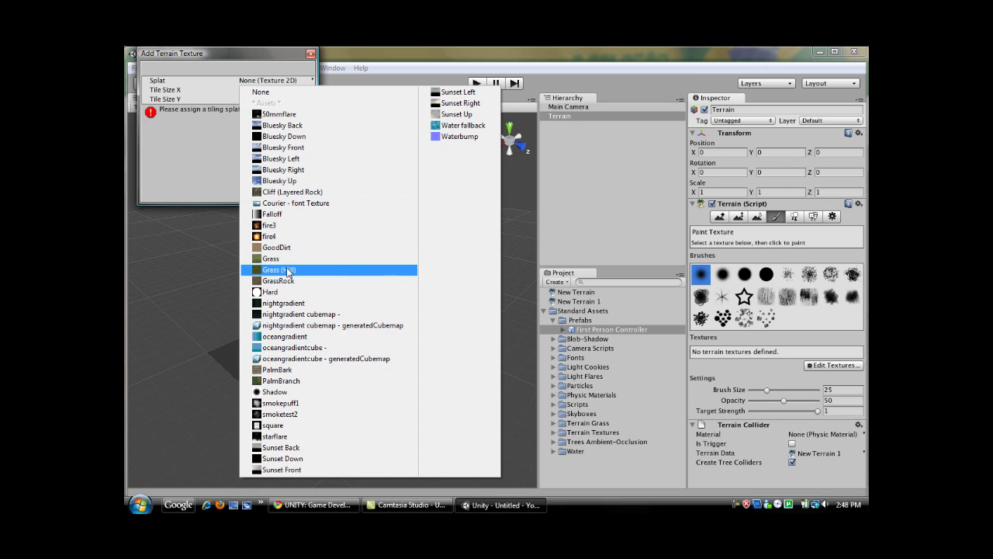
click(349, 269)
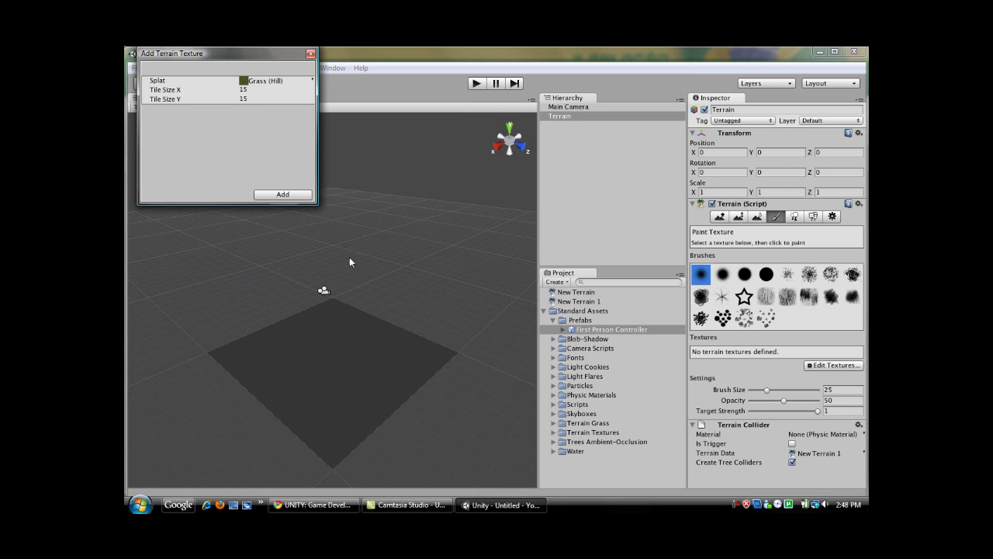
click(284, 194)
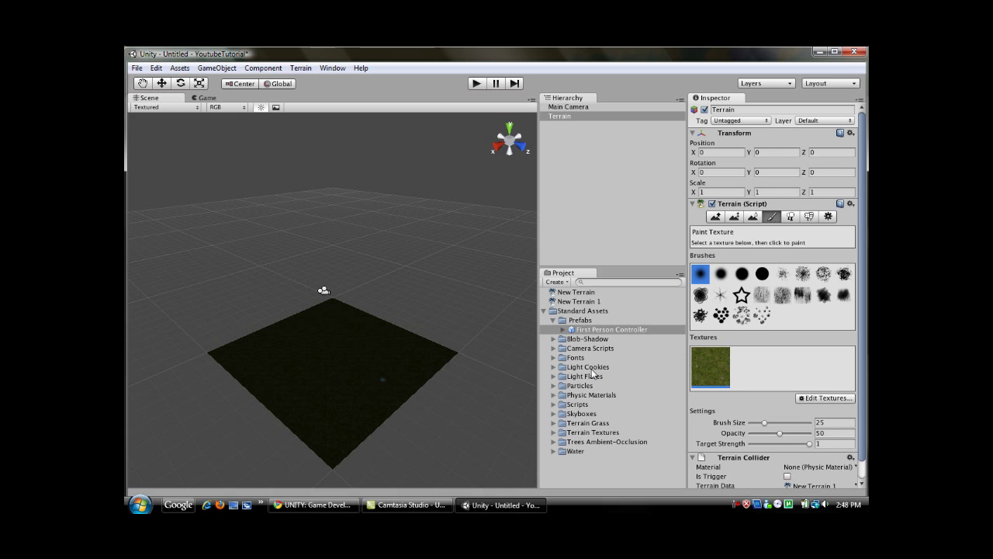
Step: Run the game briefly to preview the textured terrain through the main camera, and stop it
click(476, 83)
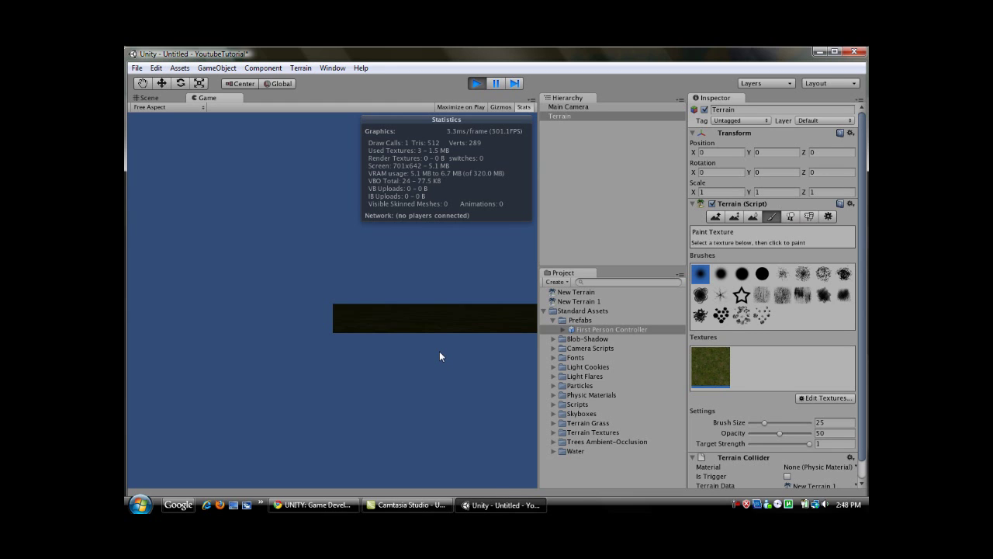
click(478, 84)
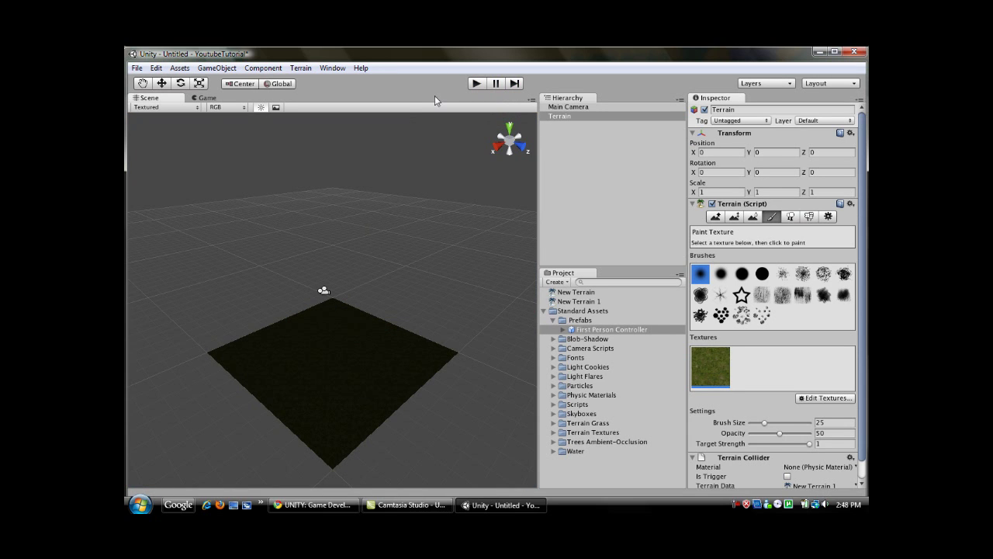
Step: Place the First Person Controller prefab from Standard Assets on the terrain at about X 5, Y 1, Z 5
click(544, 311)
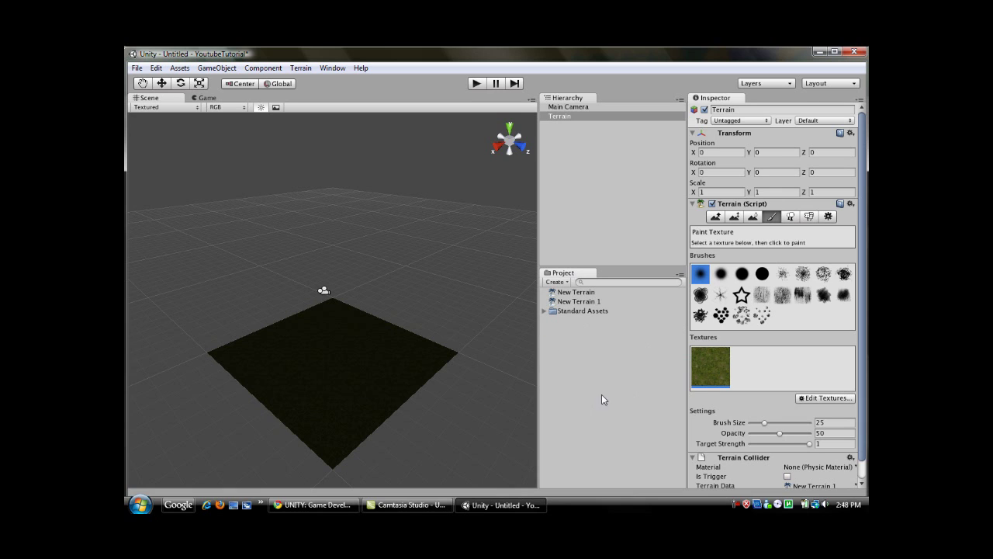
click(545, 311)
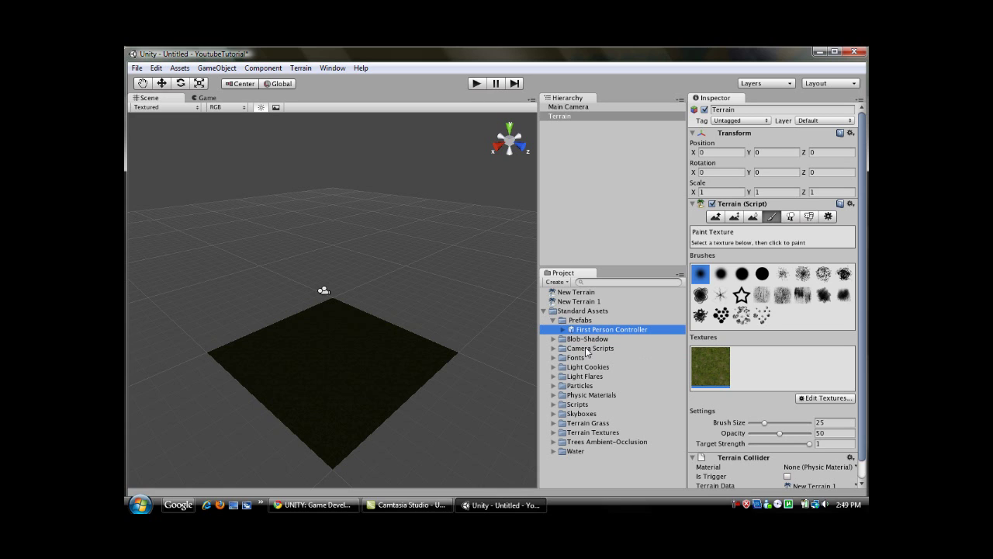
click(554, 320)
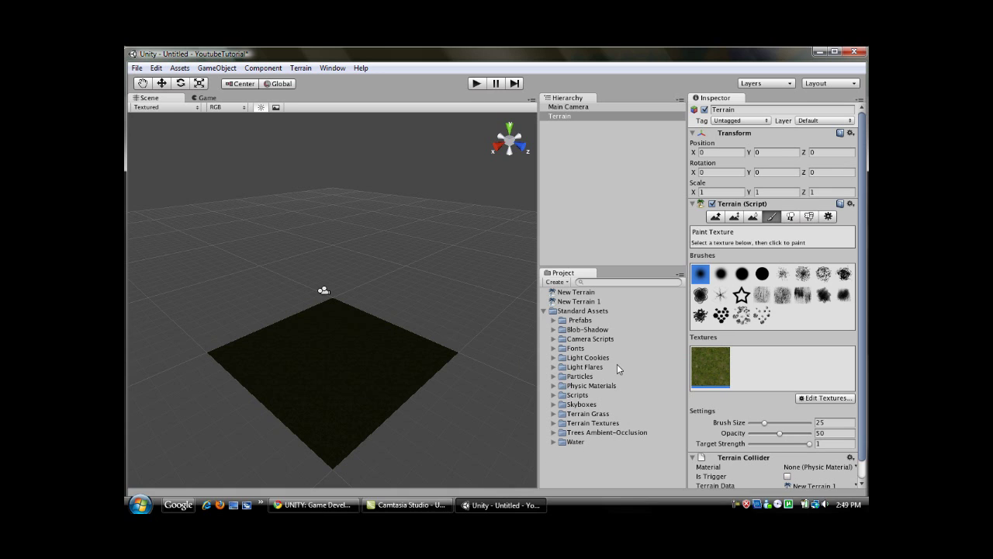
click(554, 320)
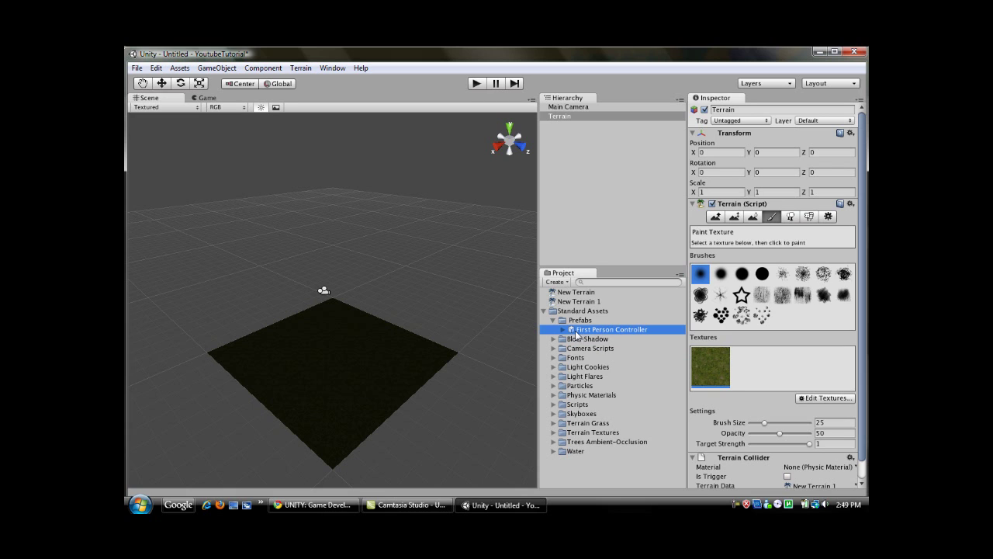
drag(575, 330, 336, 344)
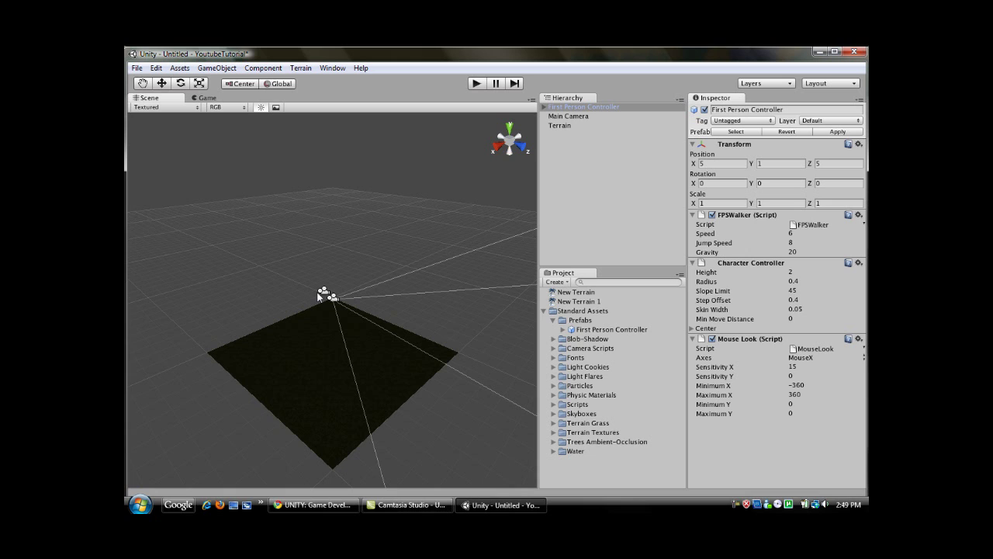
key(f)
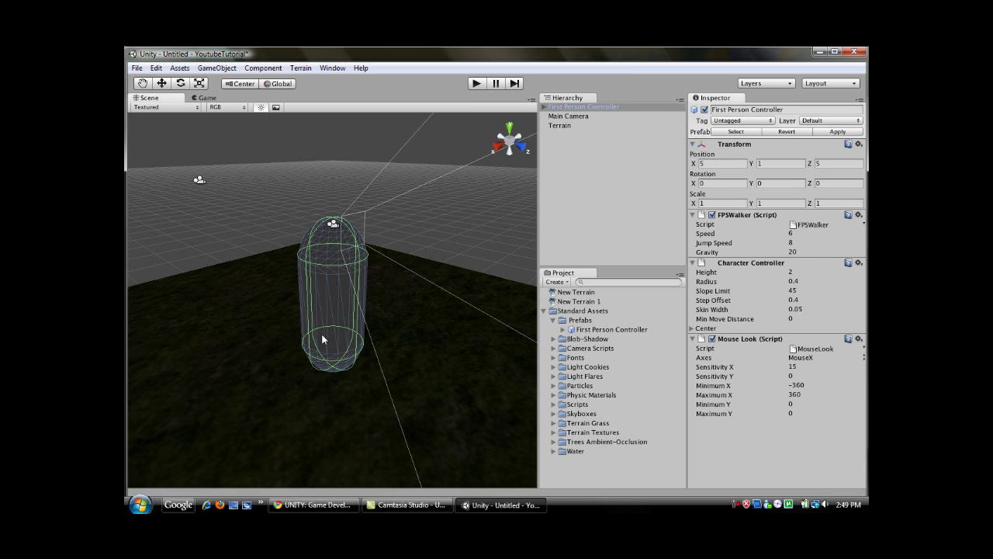
Step: Play-test the scene by walking the first-person character forward across the terrain, and end the test
click(475, 84)
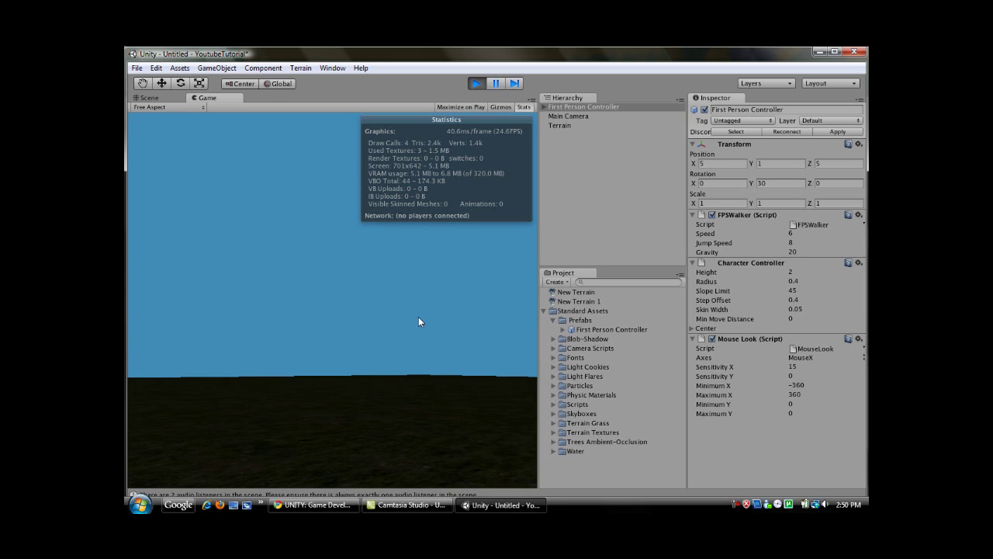
key(w)
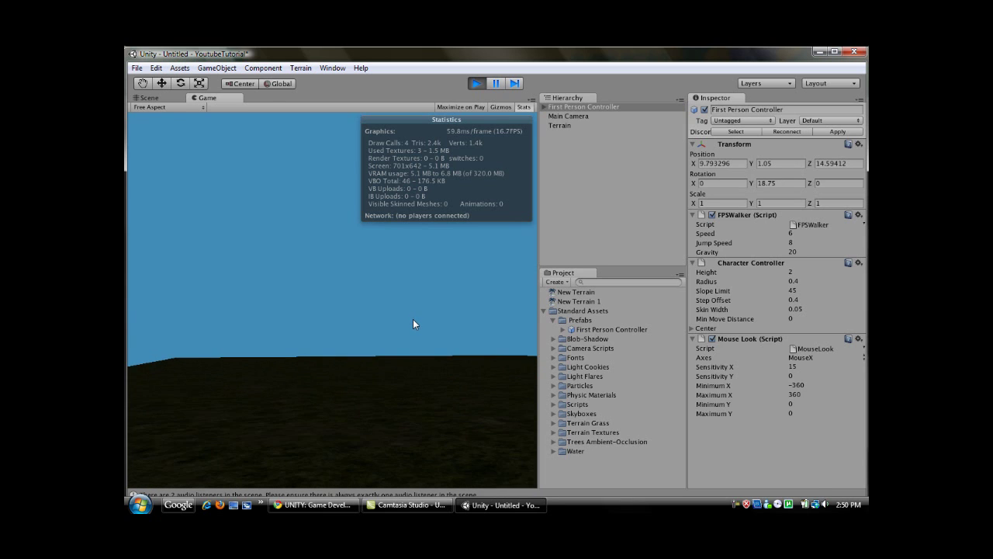
key(w)
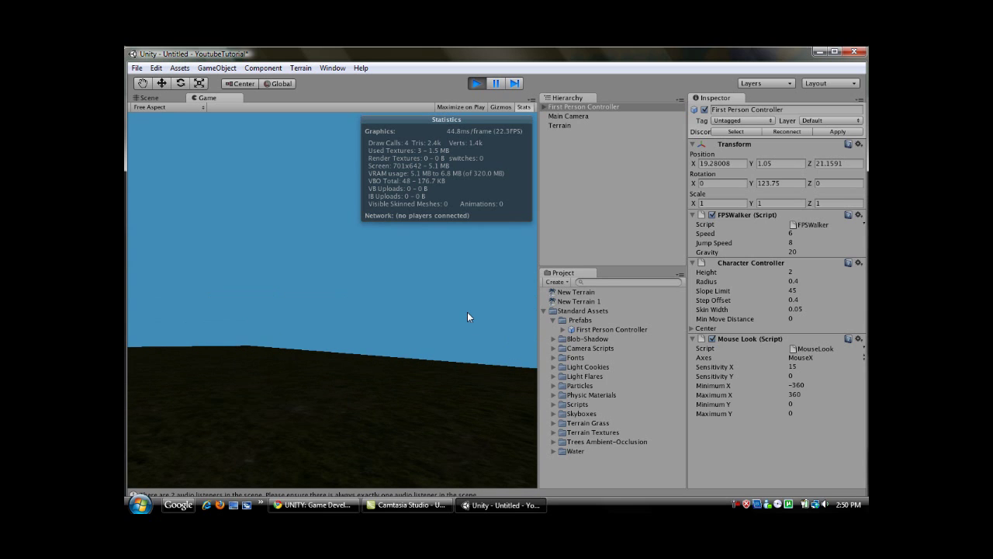
key(w)
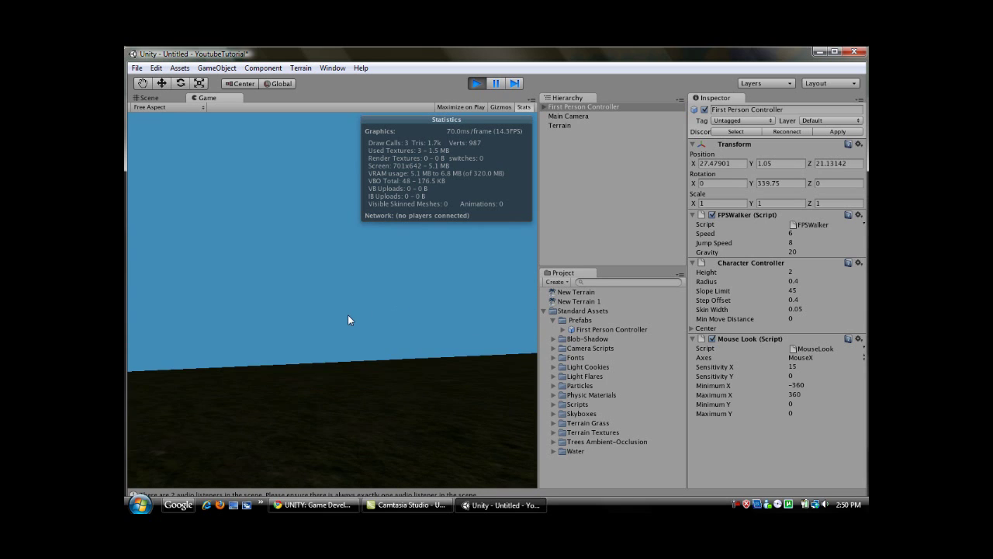
key(w)
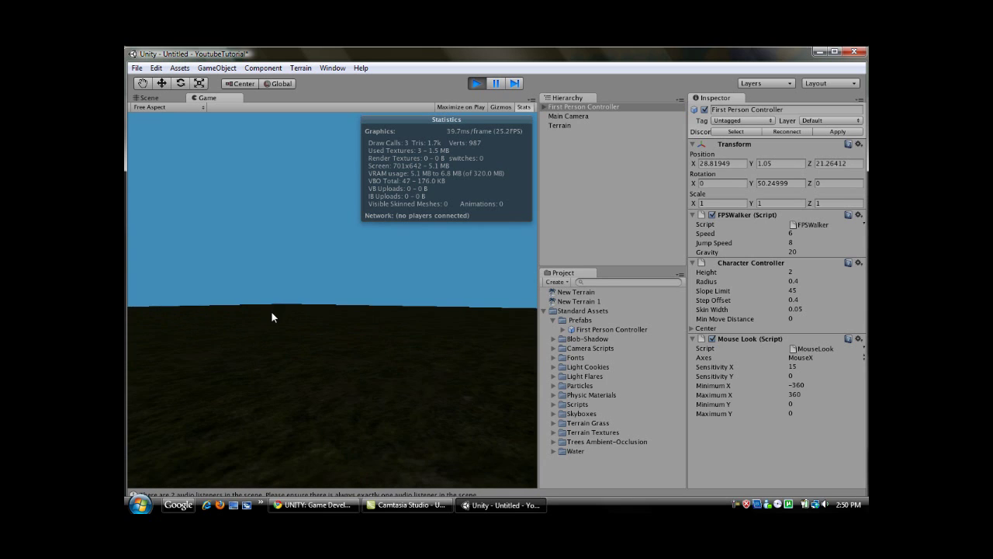
key(w)
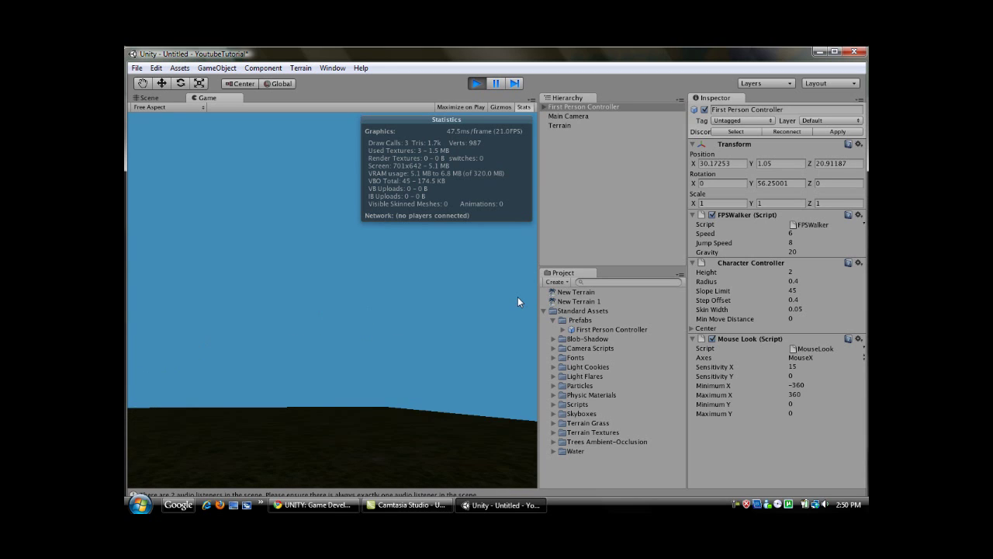
key(w)
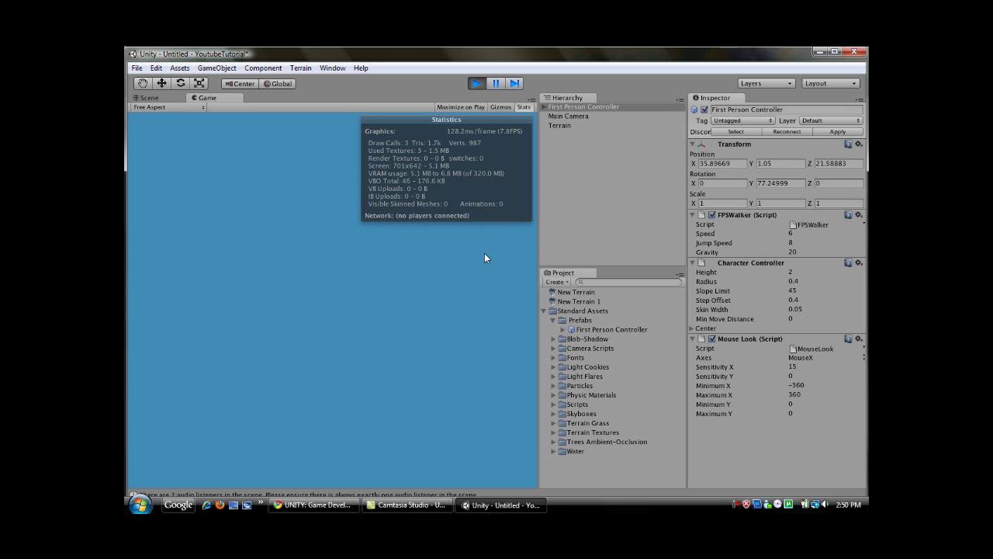
click(479, 87)
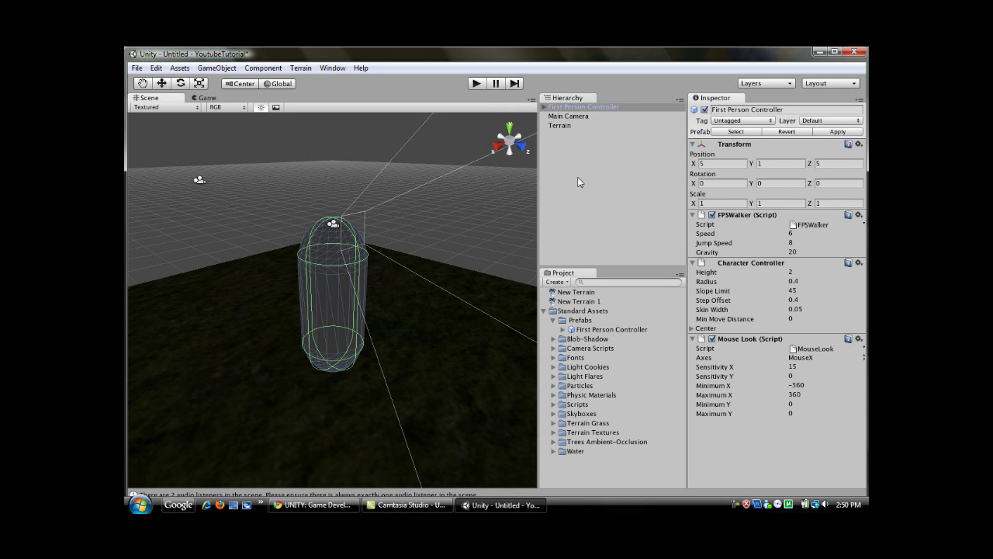
Step: Set up Raise / Lower Terrain for the terrain with the second soft round brush at brush size 100
click(560, 125)
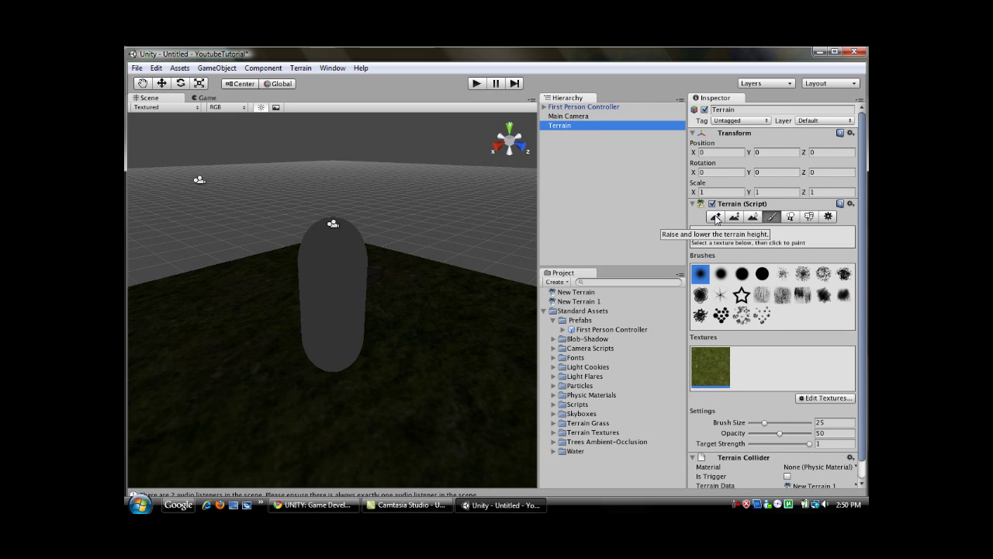
click(716, 217)
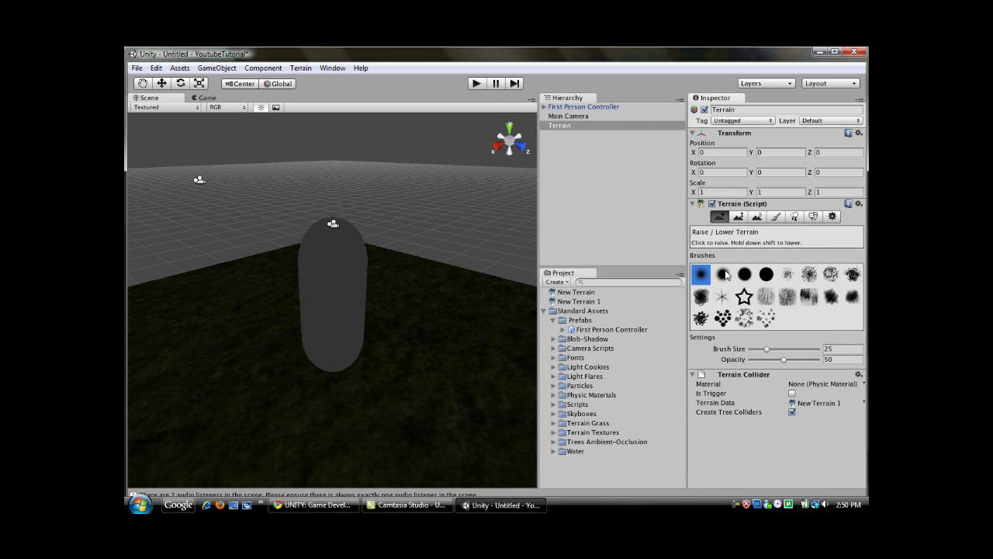
click(723, 282)
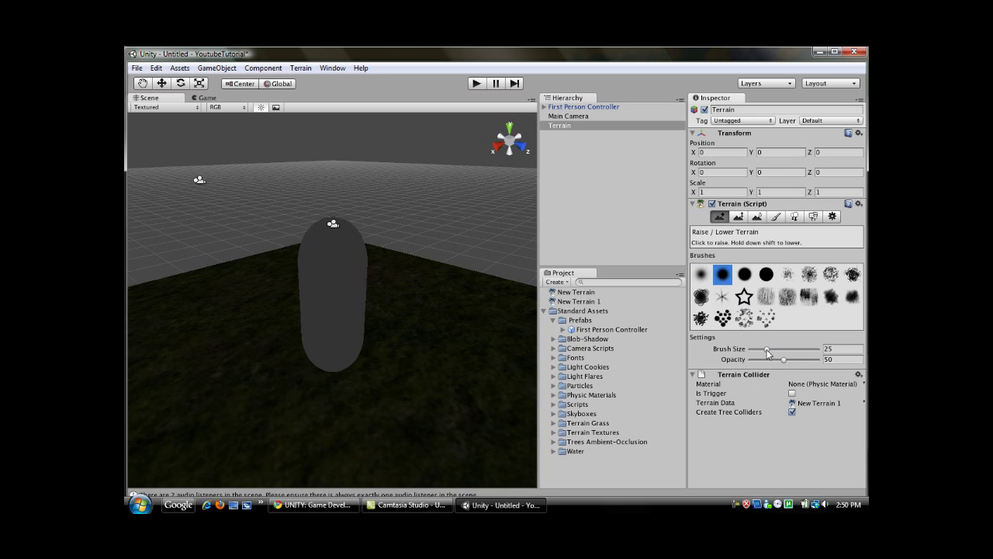
drag(768, 349, 817, 348)
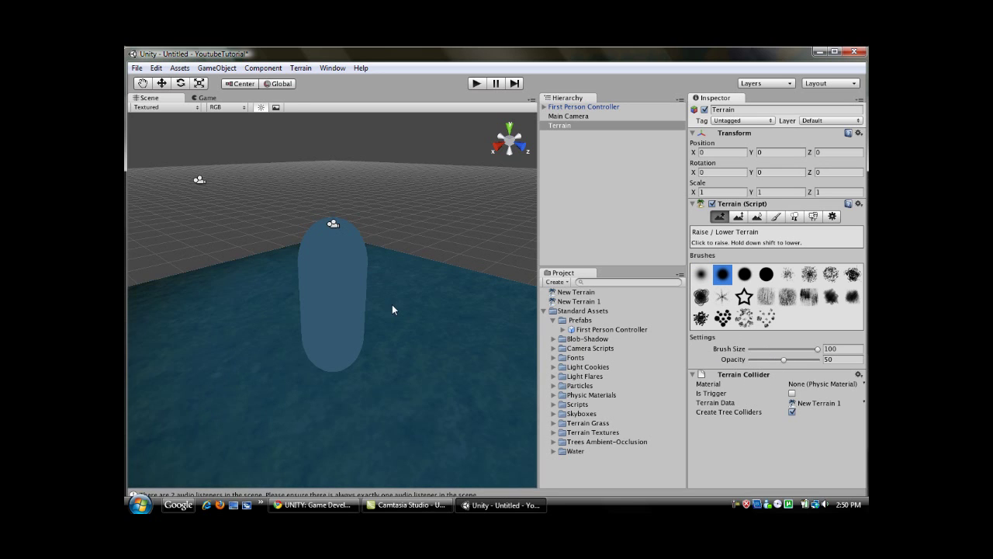
Step: Raise five tall, steep peaks on the terrain: three near the first-person controller's corner and one toward each adjacent corner
scroll(386, 306, down, 5)
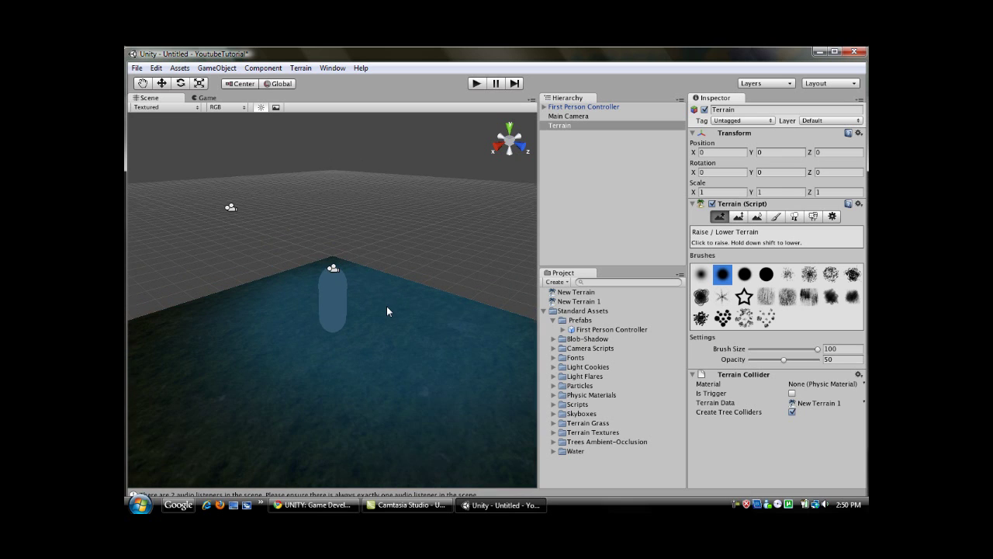
scroll(335, 408, down, 2)
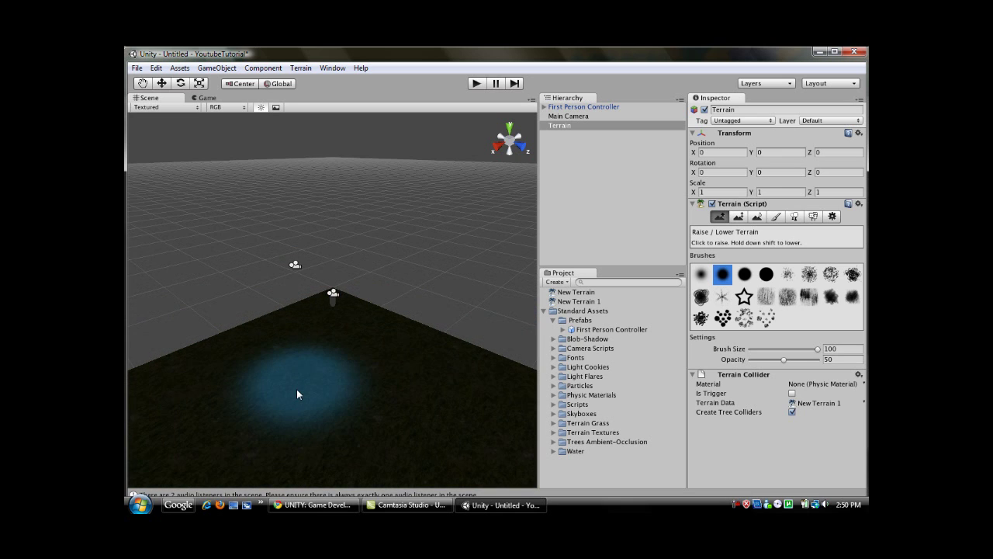
scroll(338, 393, down, 3)
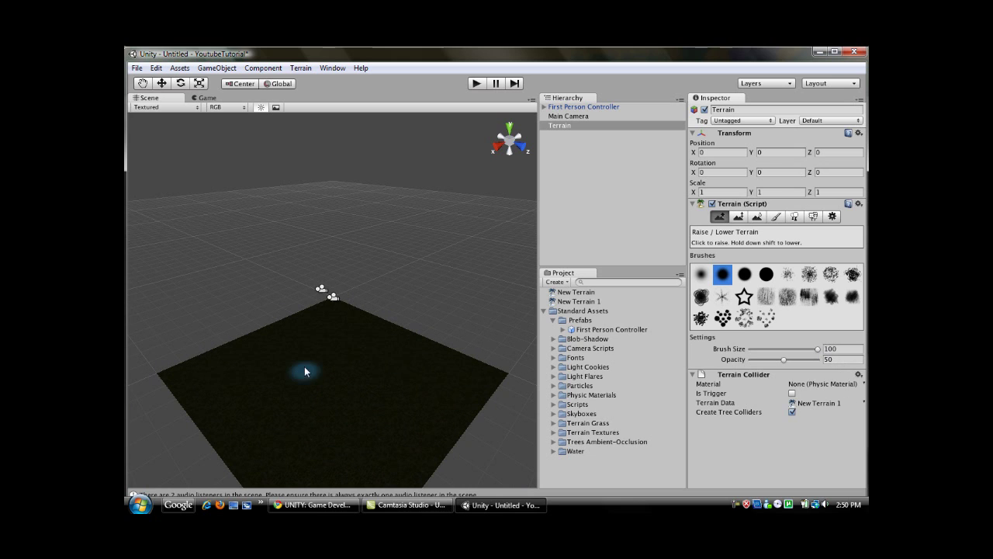
scroll(319, 357, up, 3)
scroll(310, 355, down, 2)
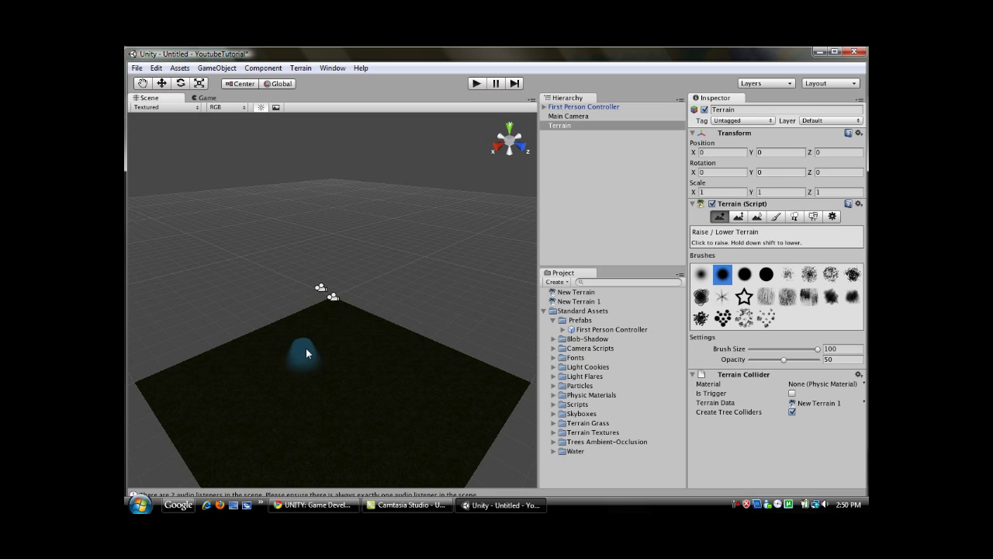
mouse_move(304, 354)
mouse_down()
mouse_move(321, 350)
mouse_move(316, 342)
mouse_up()
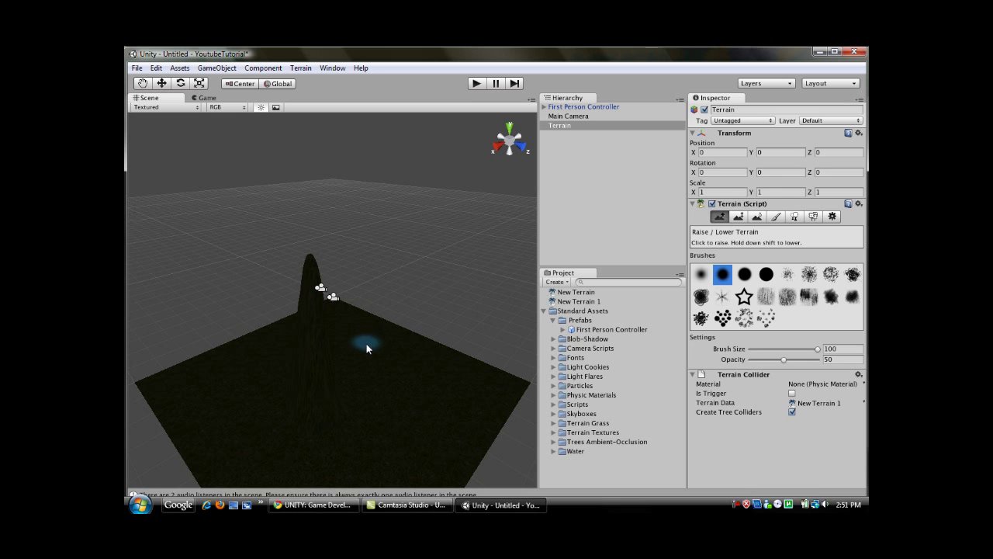
drag(392, 362, 373, 334)
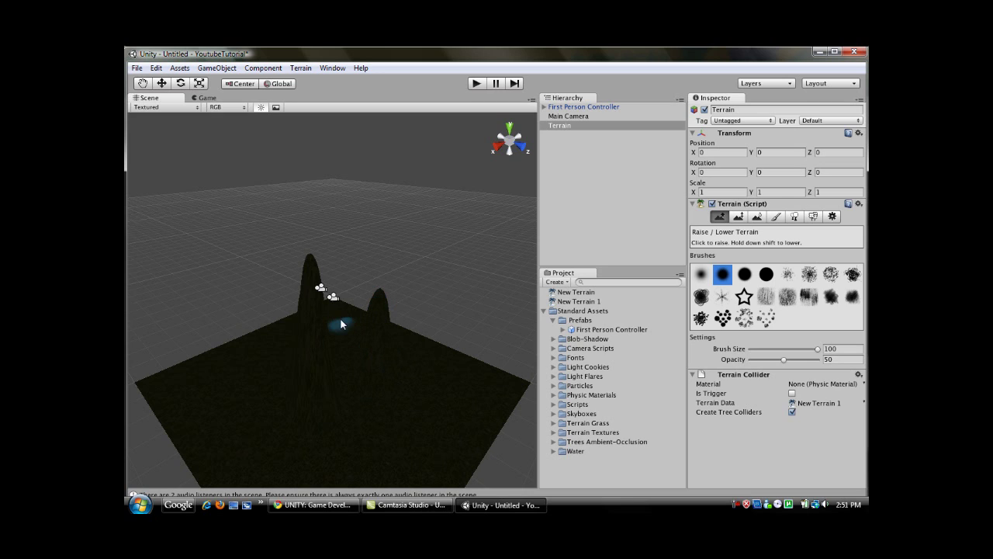
drag(344, 323, 344, 324)
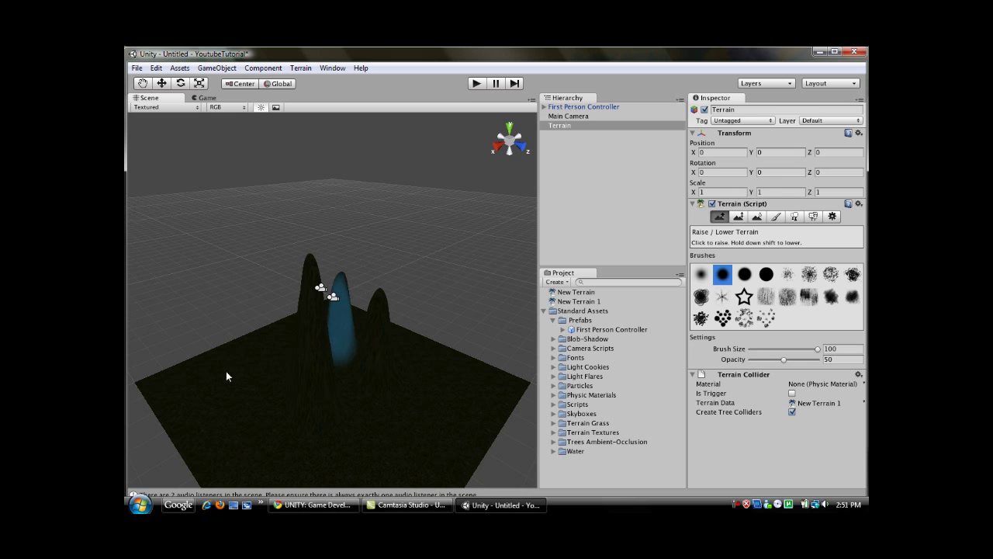
drag(225, 374, 233, 363)
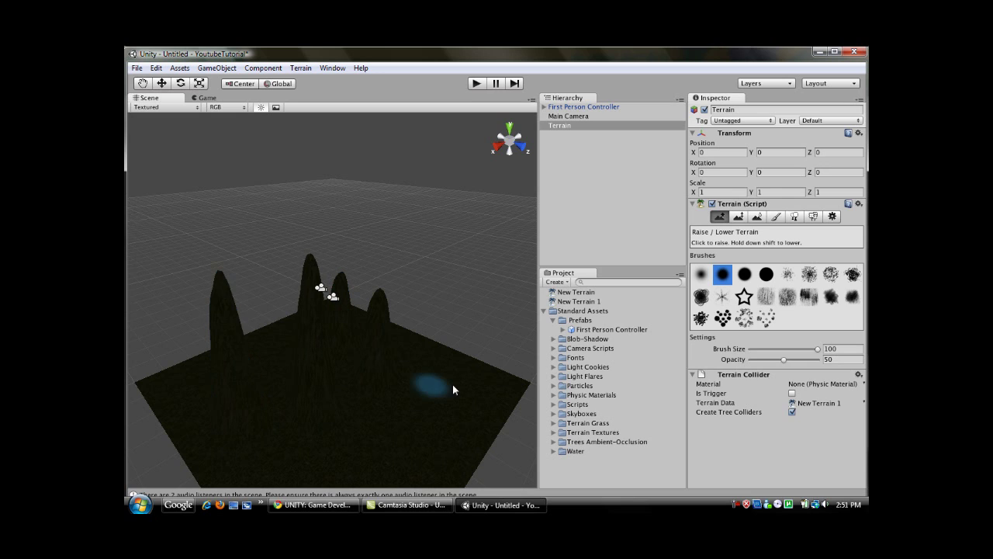
drag(454, 395, 465, 390)
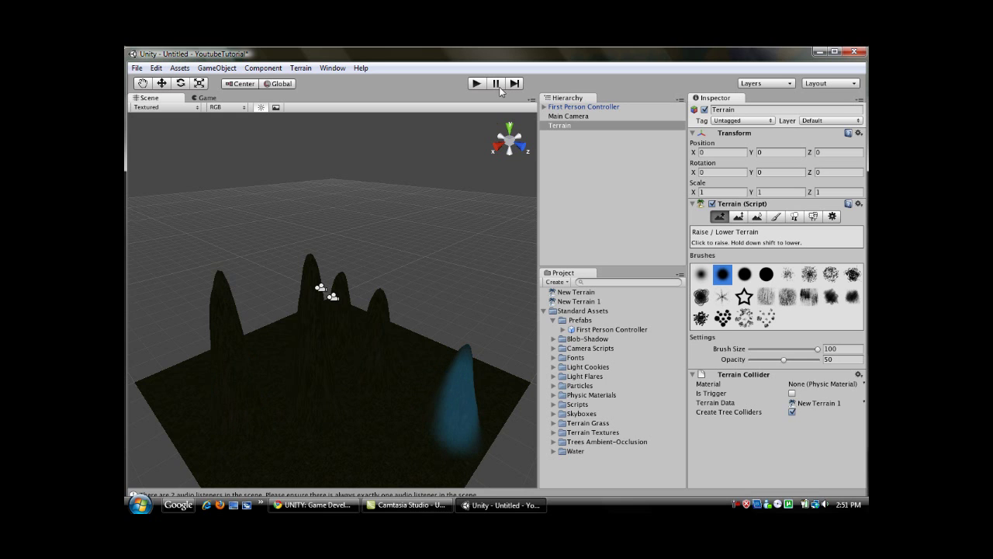
Step: Play-test the sculpted terrain by walking the first-person character between the peaks, and end the test
click(476, 83)
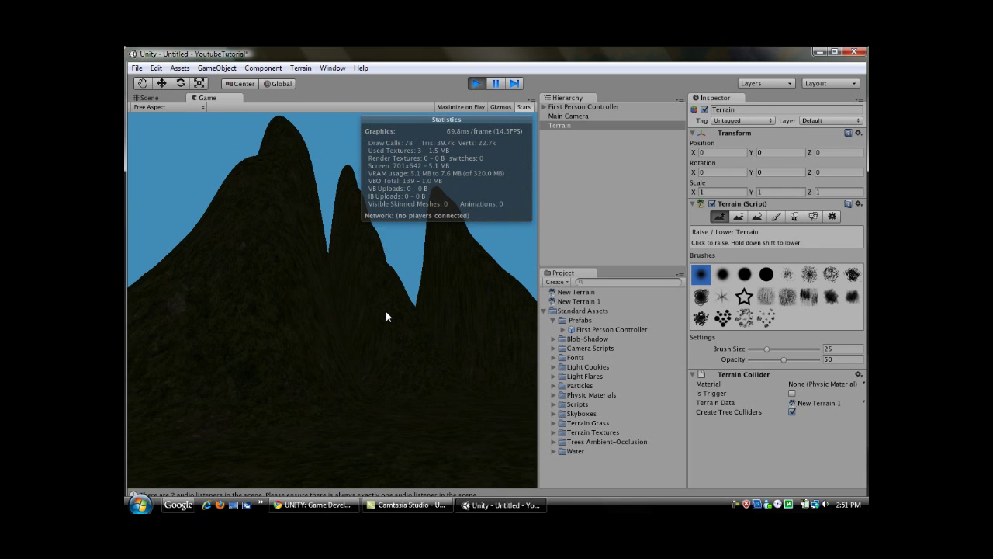
key(w)
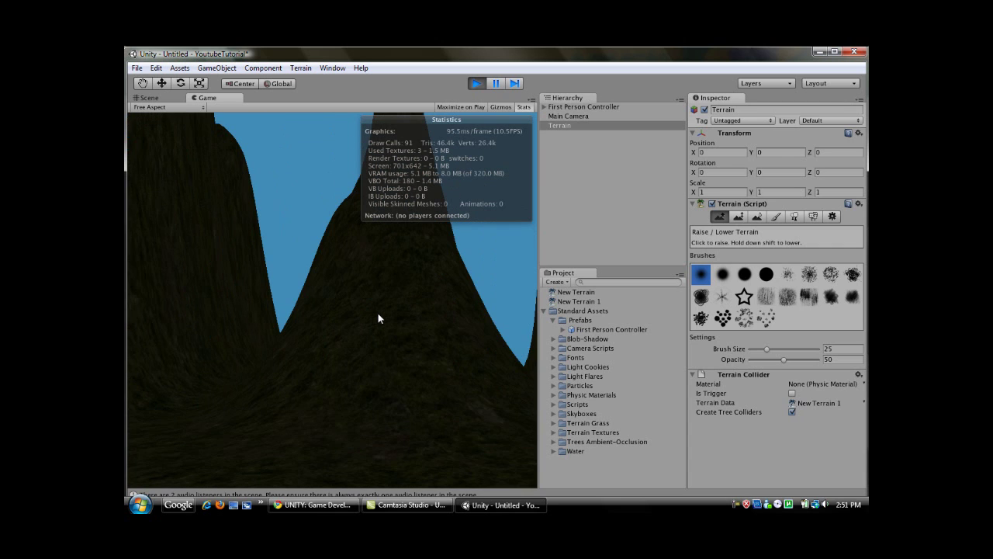
key(w)
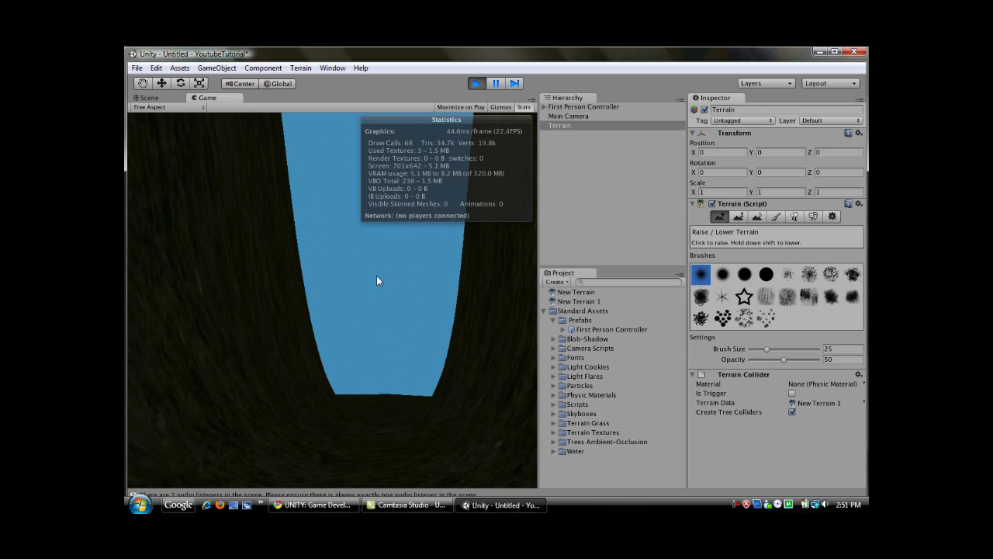
key(ctrl+p)
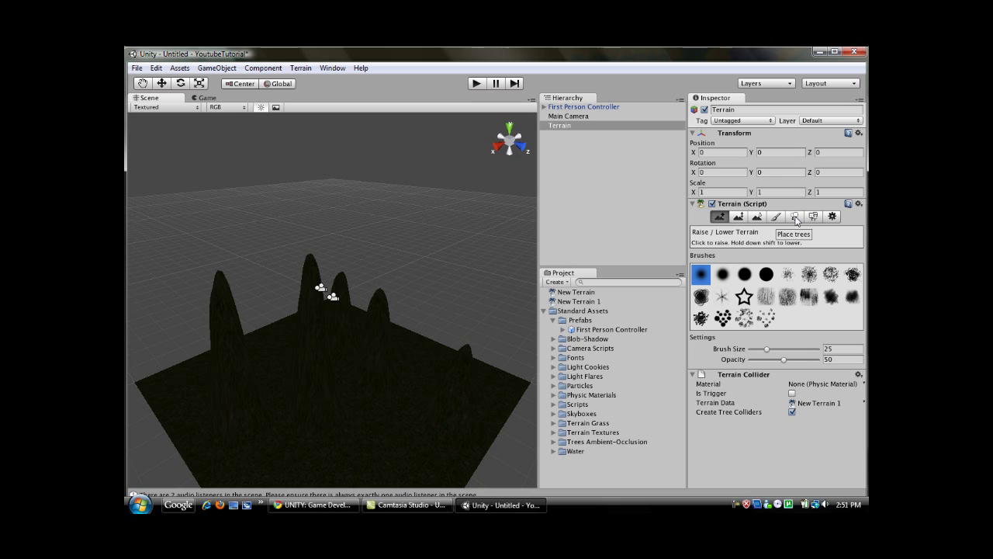
Step: Add Palm as a tree type for placing trees on the terrain
click(795, 217)
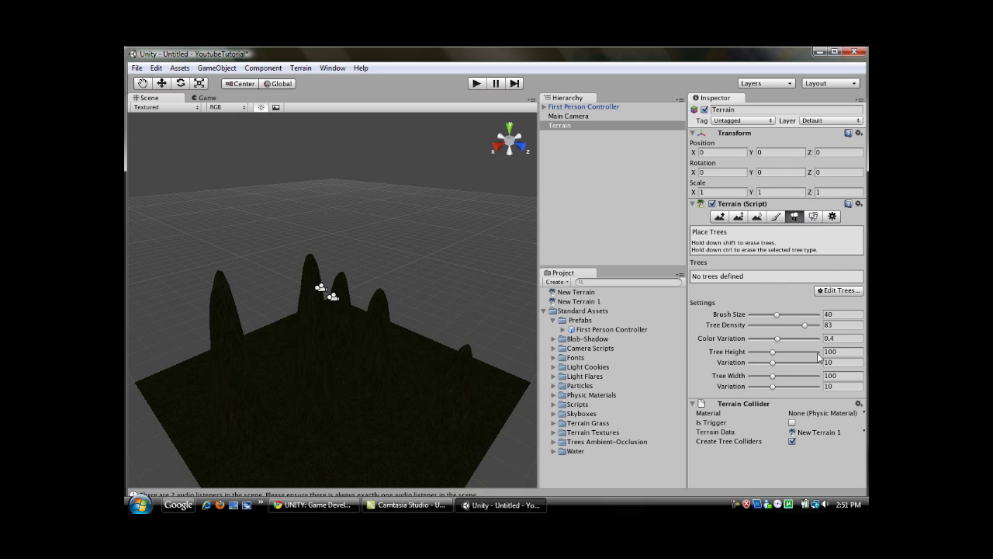
click(827, 292)
click(763, 295)
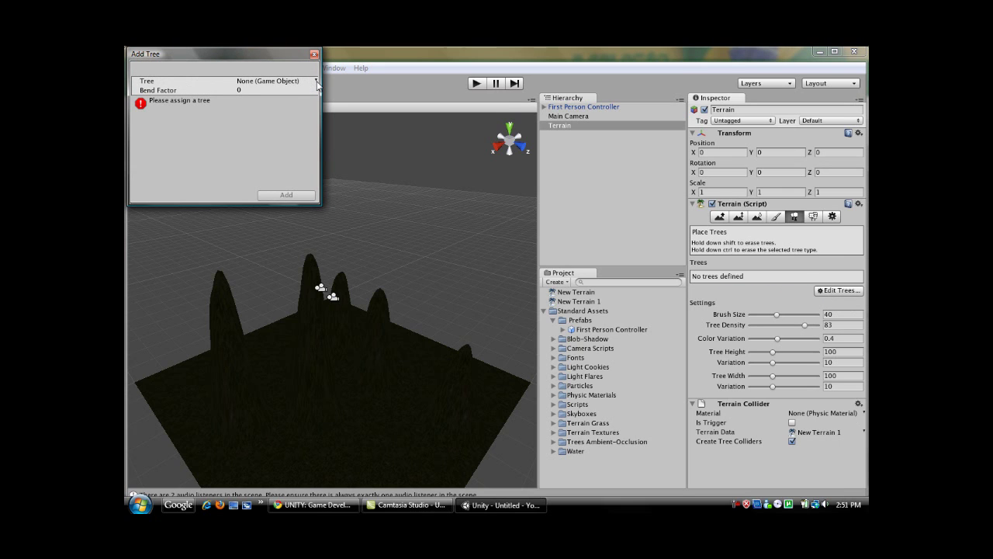
click(316, 82)
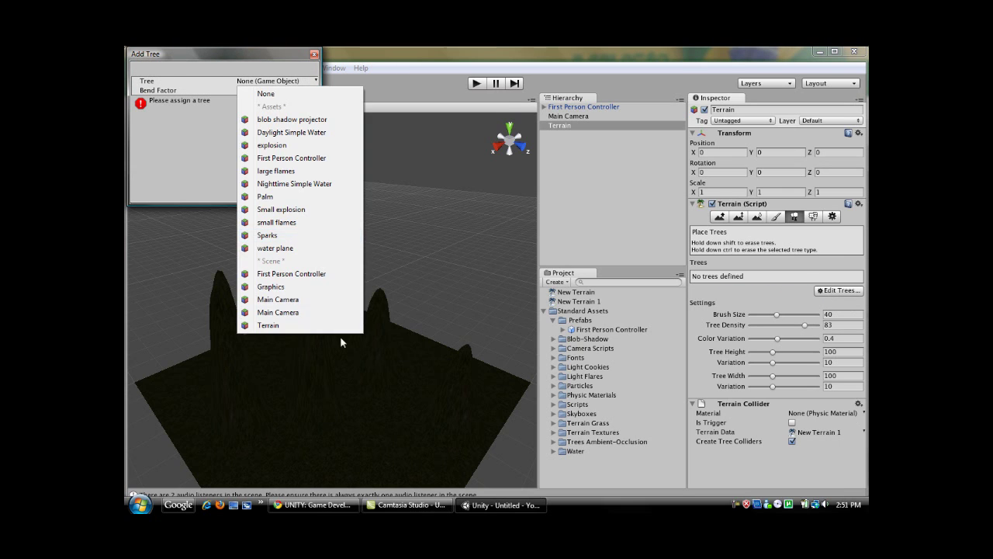
click(305, 199)
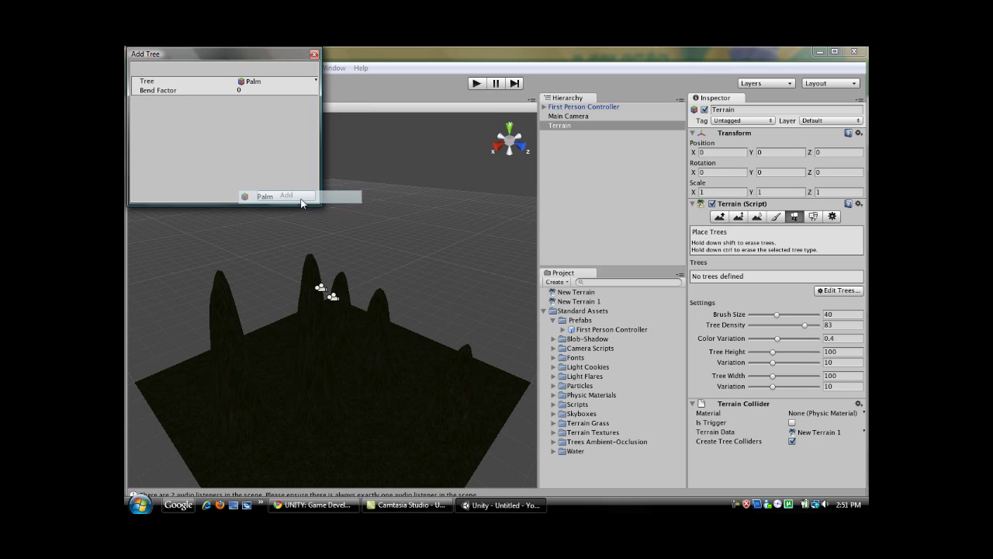
click(287, 194)
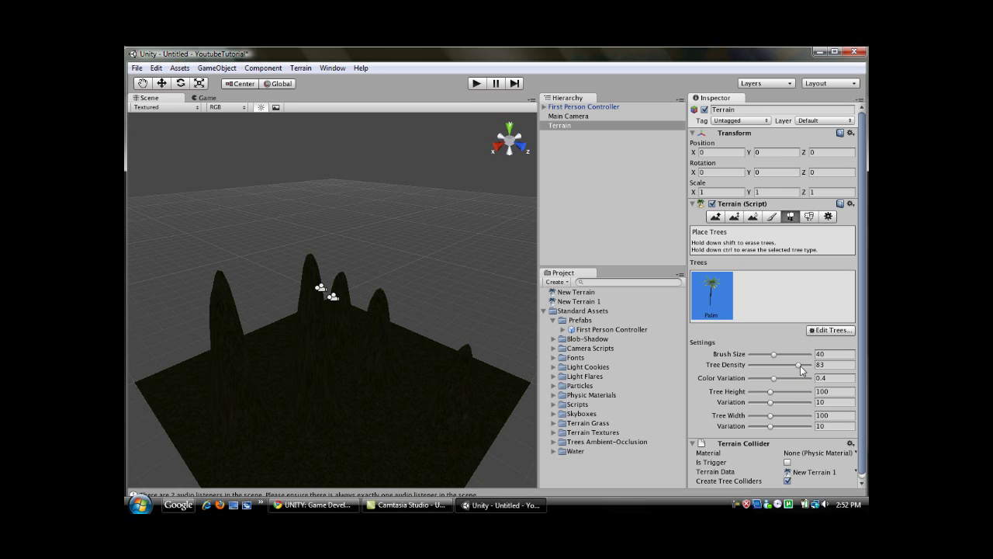
Step: Cover the terrain and its peaks with palms, using tree density 81 and tree width 158 at brush size 40
mouse_move(801, 370)
mouse_down()
mouse_move(781, 371)
mouse_move(798, 370)
mouse_up()
drag(771, 416, 794, 417)
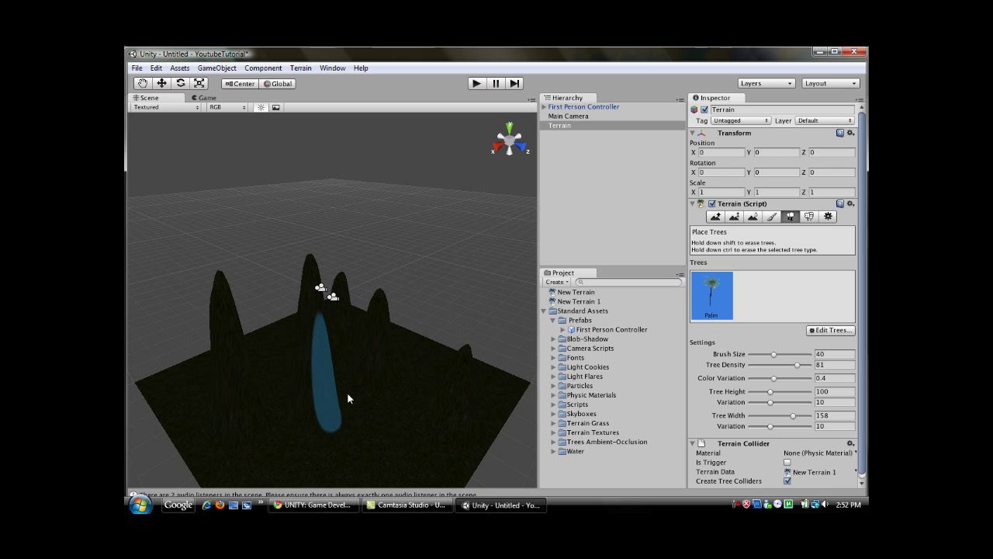
click(350, 381)
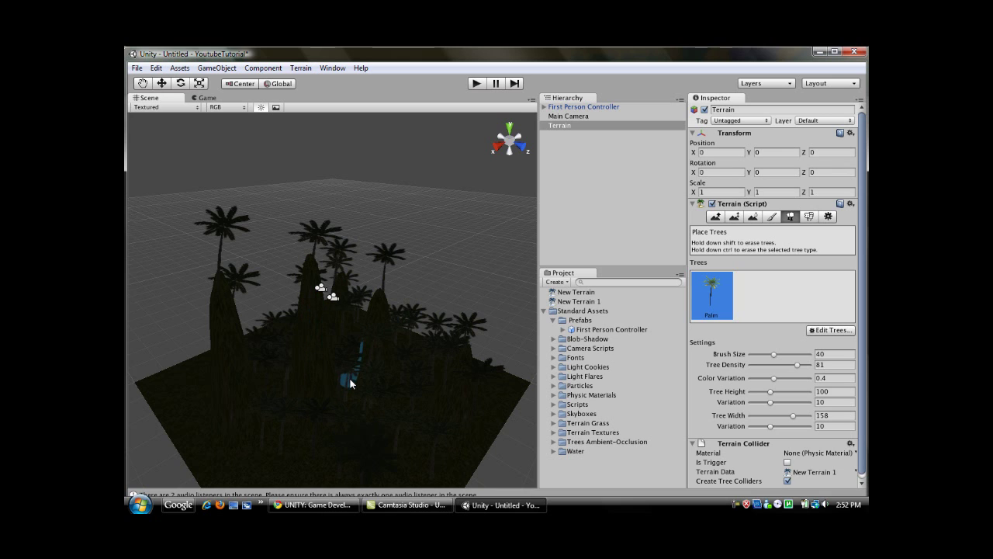
scroll(225, 341, down, 5)
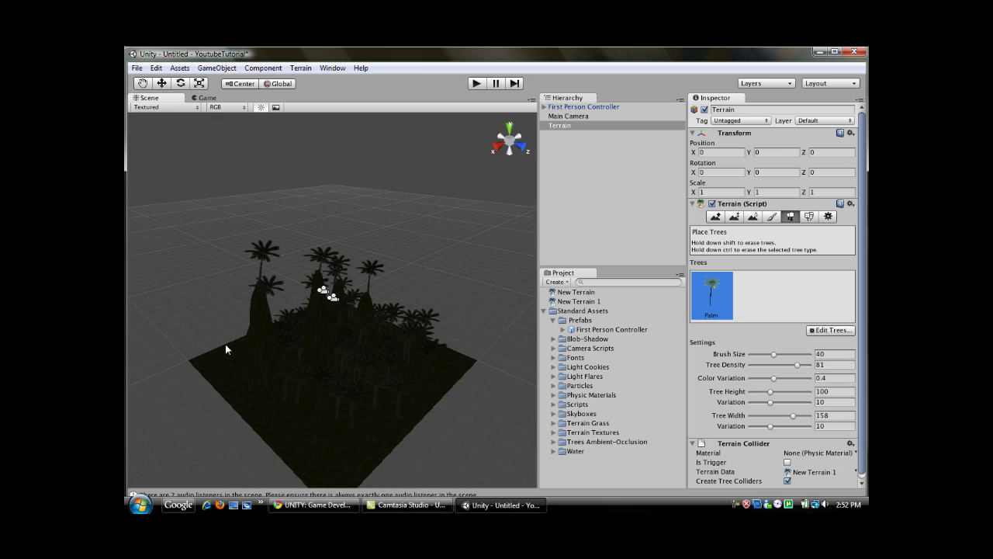
click(327, 419)
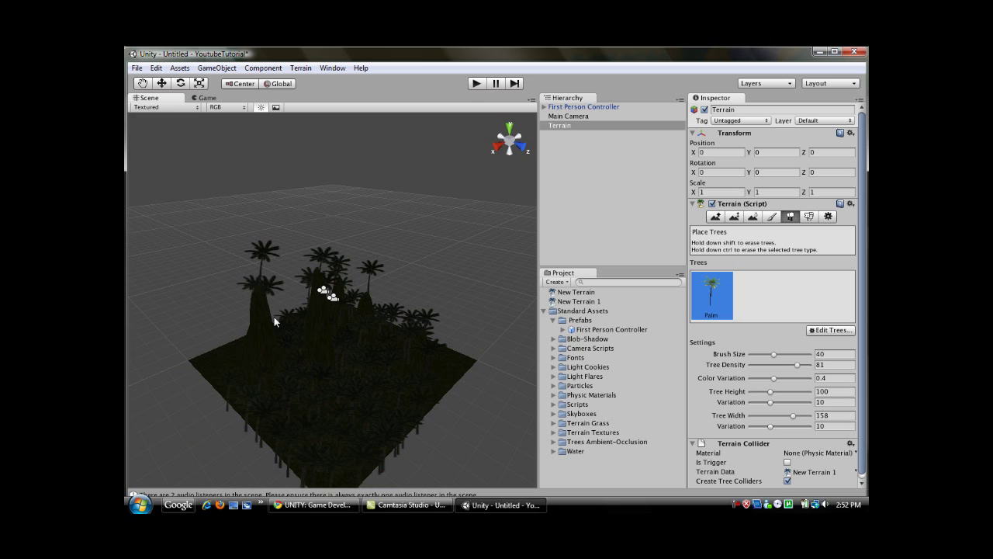
click(224, 360)
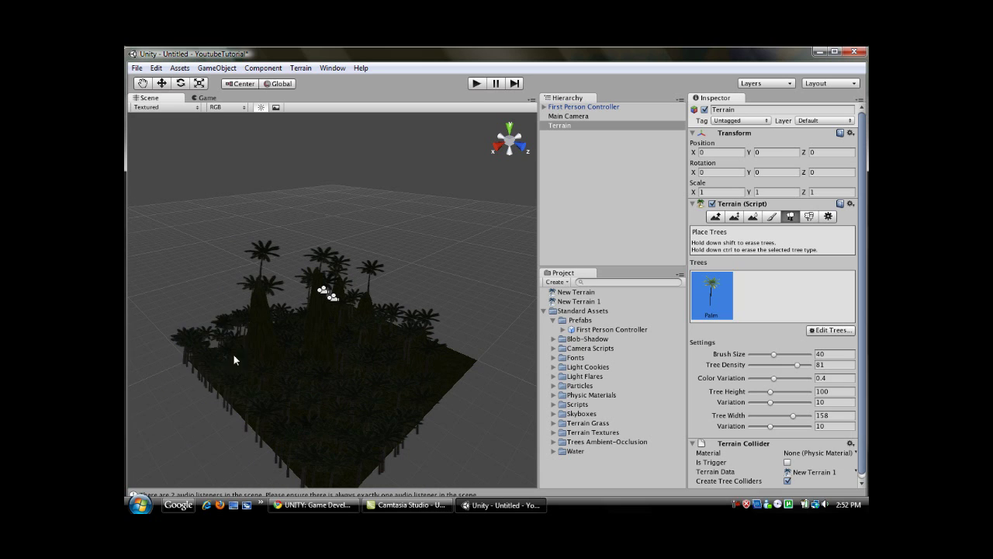
click(456, 364)
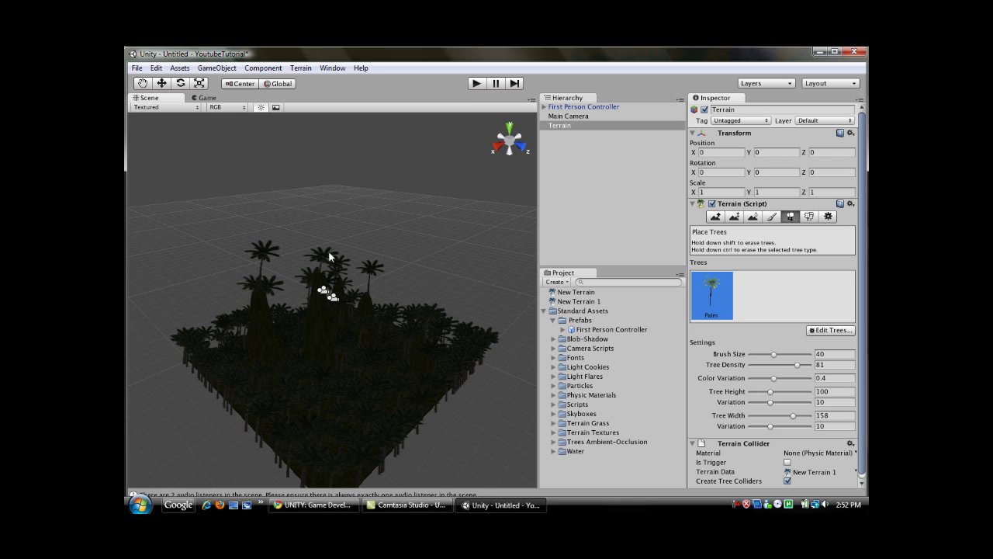
Step: Play-test the palm-covered terrain by walking the first-person character between the peaks and through the trees, and end the test
click(474, 85)
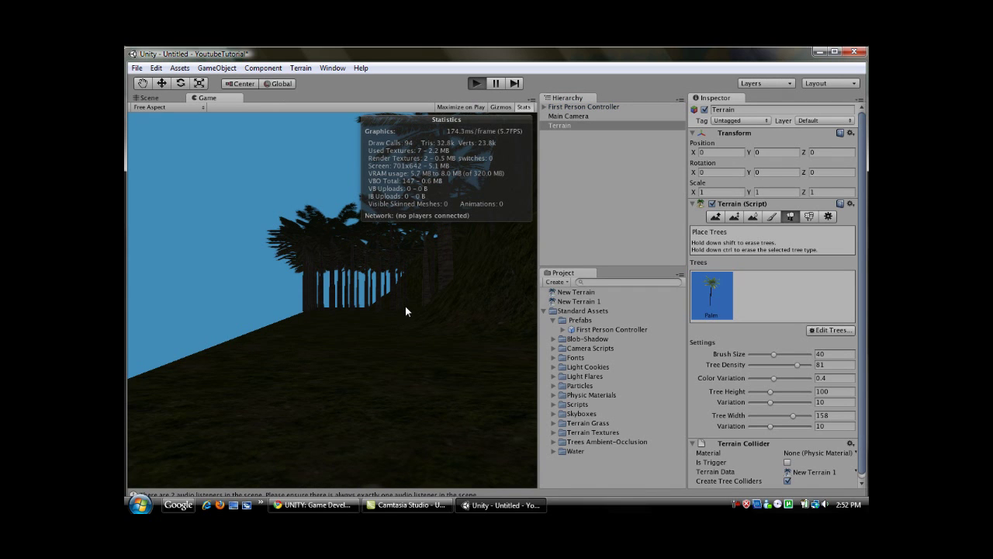
key(w)
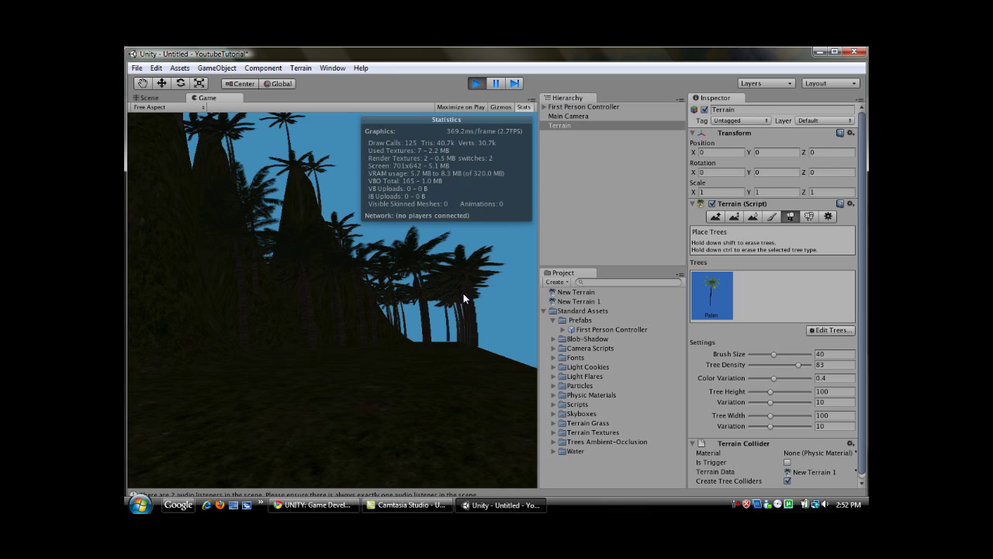
key(w)
key(w)
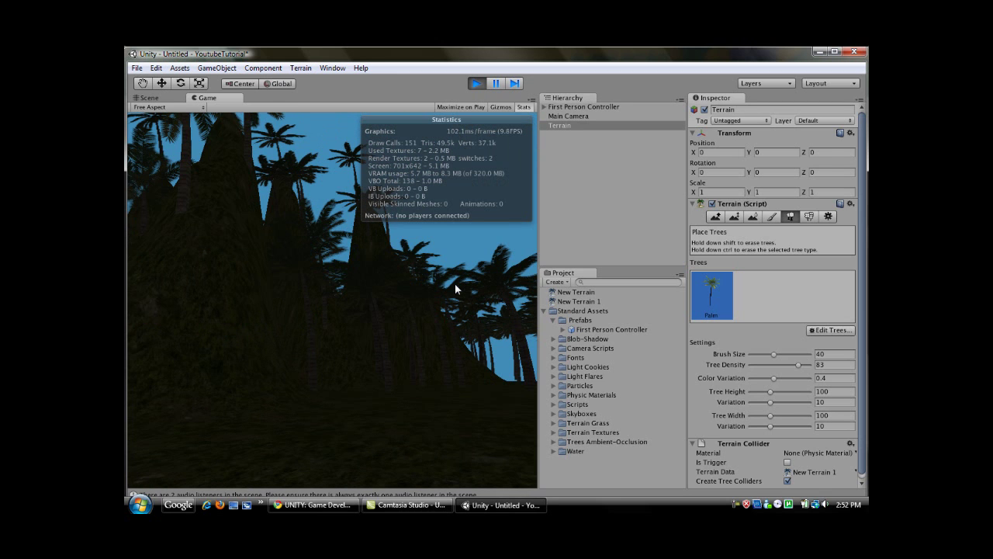
key(w)
key(w)
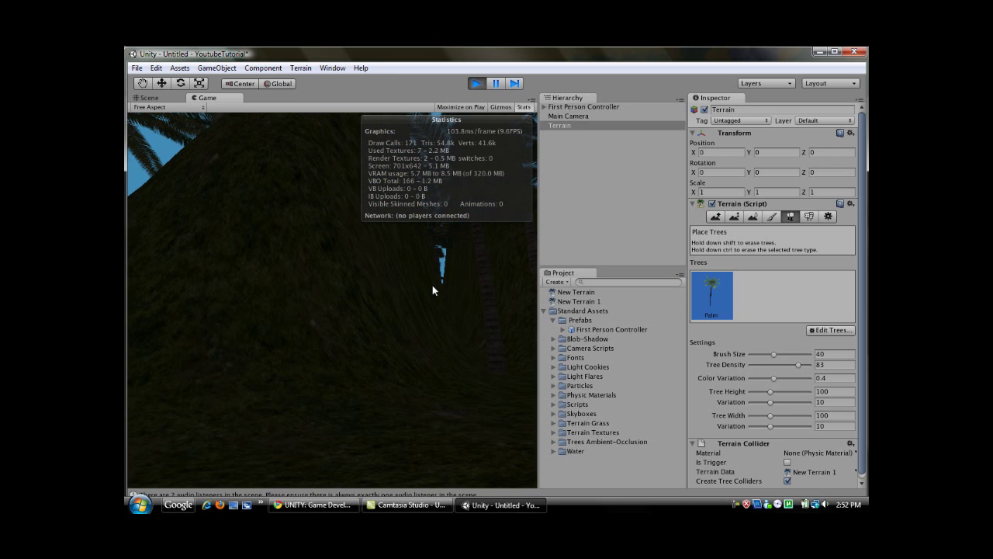
key(w)
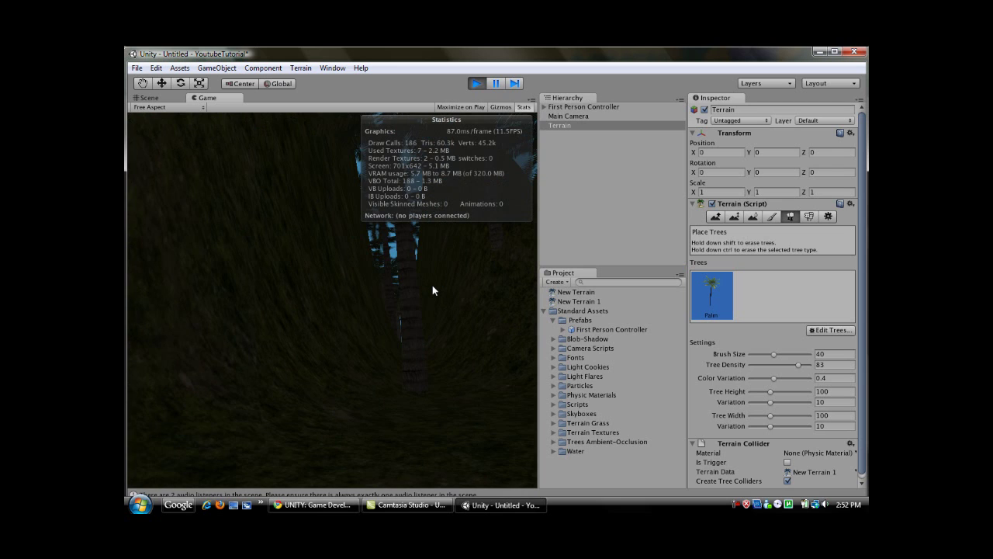
key(w)
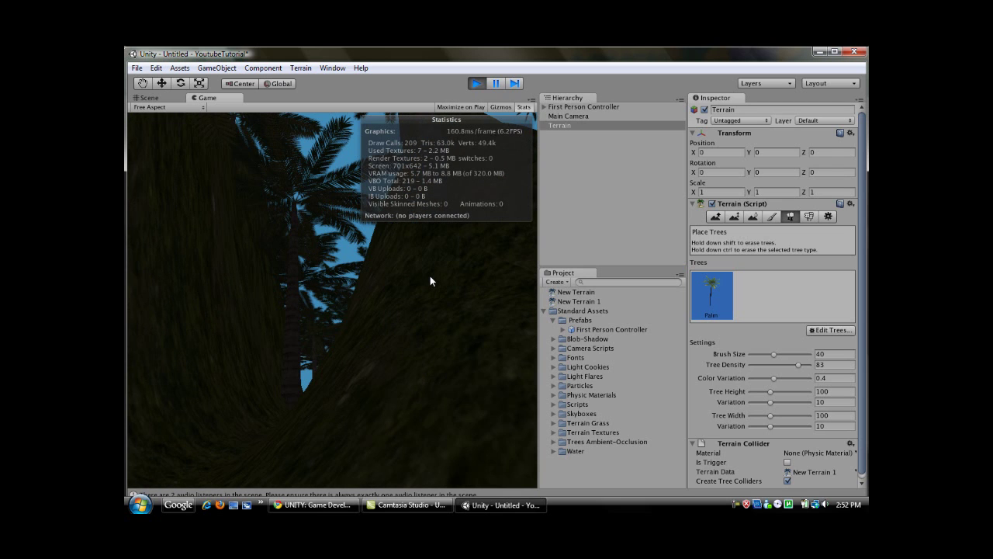
key(w)
key(w)
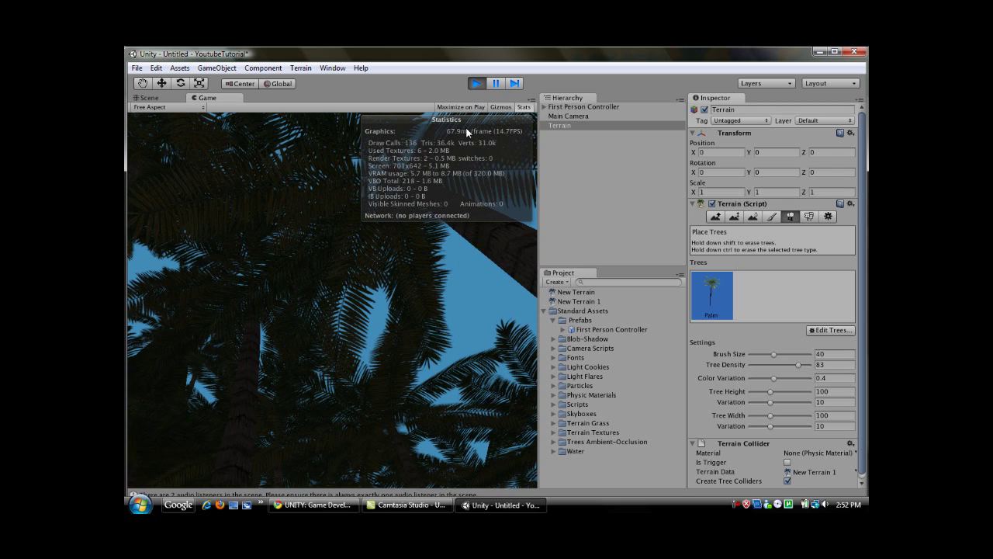
key(ctrl+p)
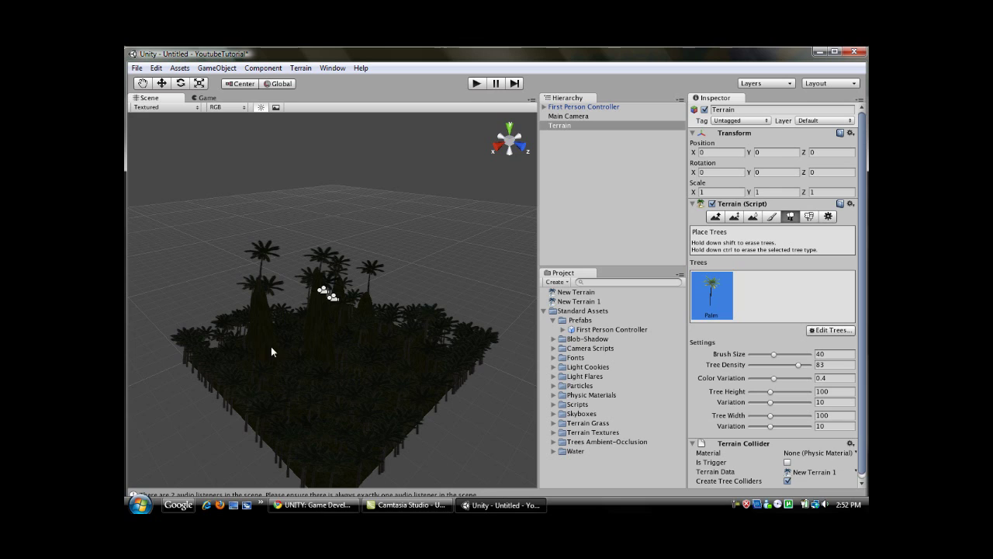
Step: Add a point light to the scene
click(603, 155)
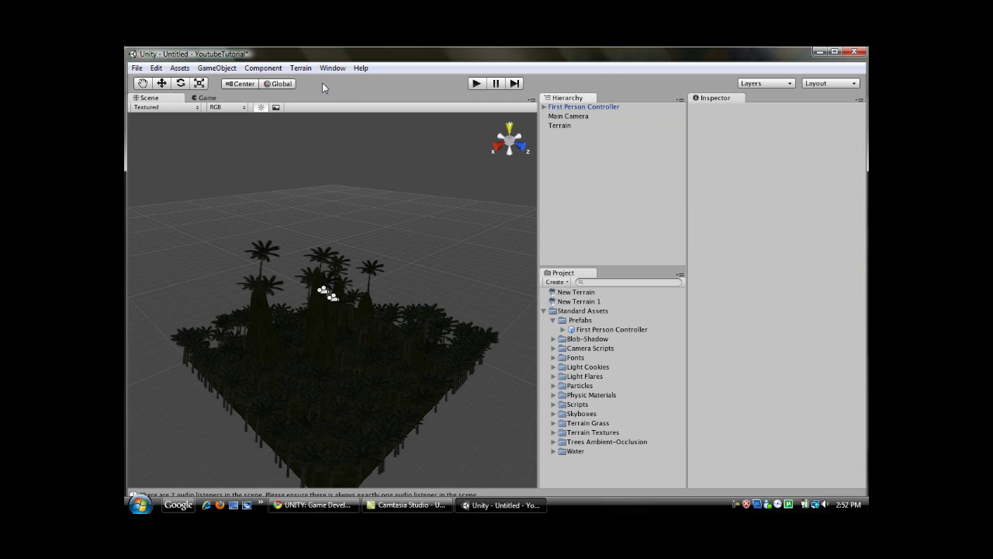
click(219, 68)
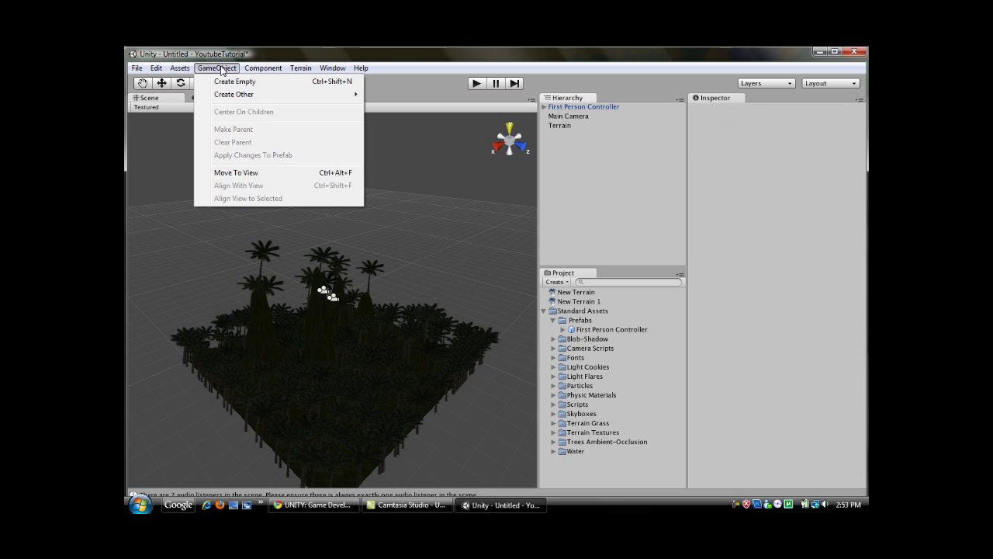
mouse_move(303, 98)
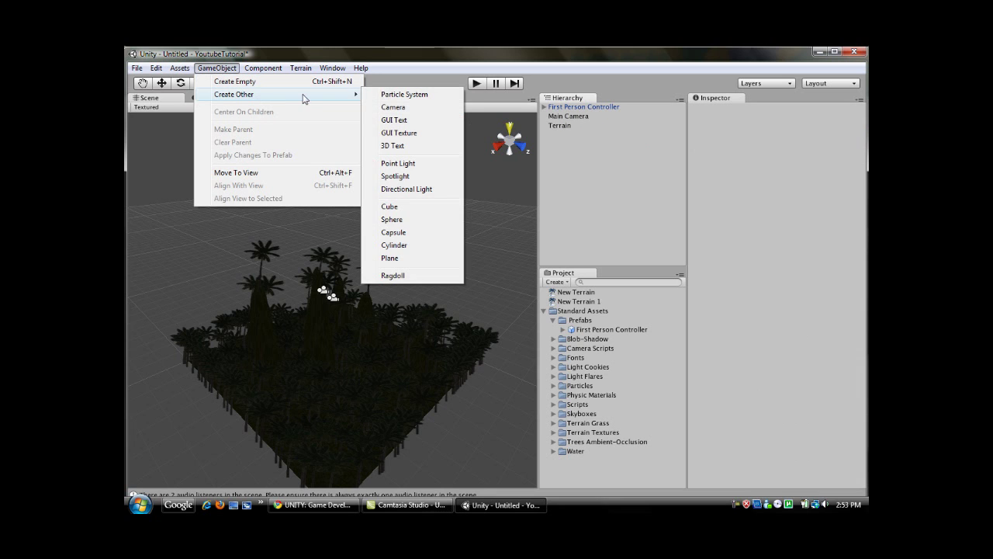
click(421, 164)
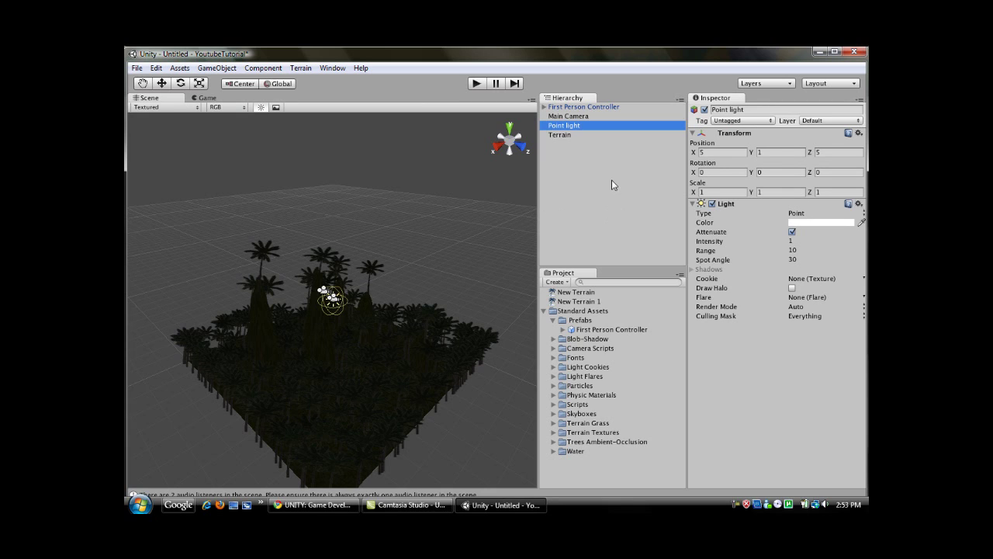
Step: Set the point light's range to about 114 and its intensity to 8
click(747, 250)
drag(791, 250, 819, 250)
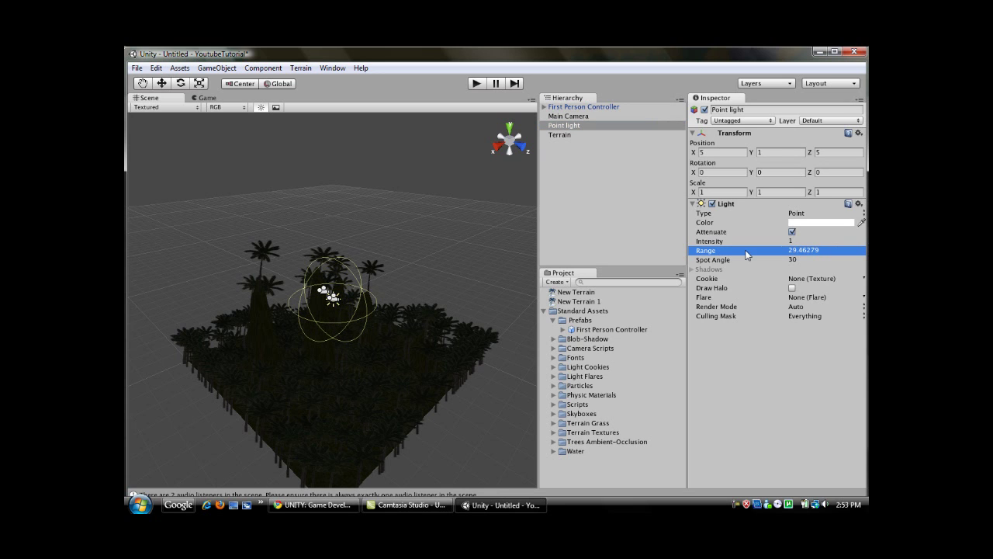
drag(737, 253, 765, 253)
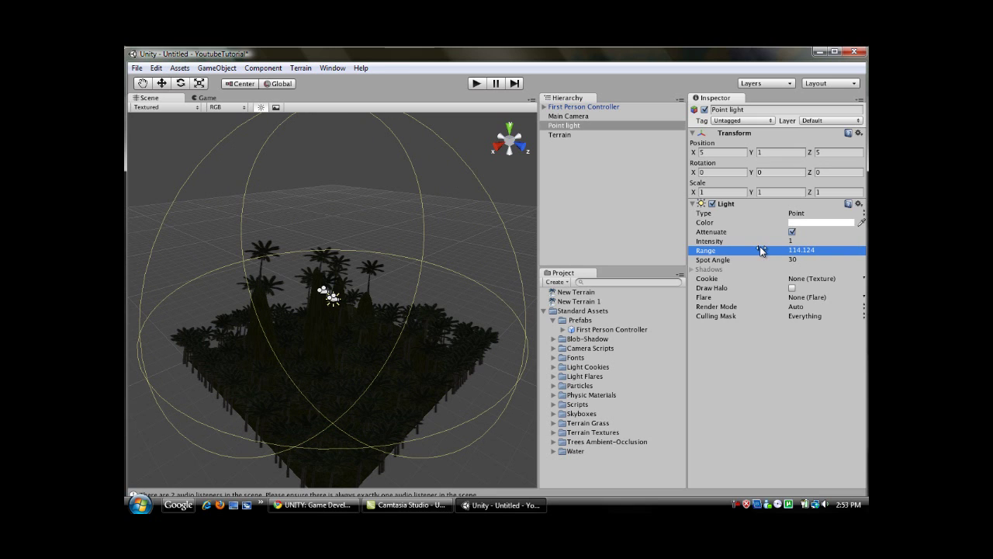
drag(753, 239, 865, 242)
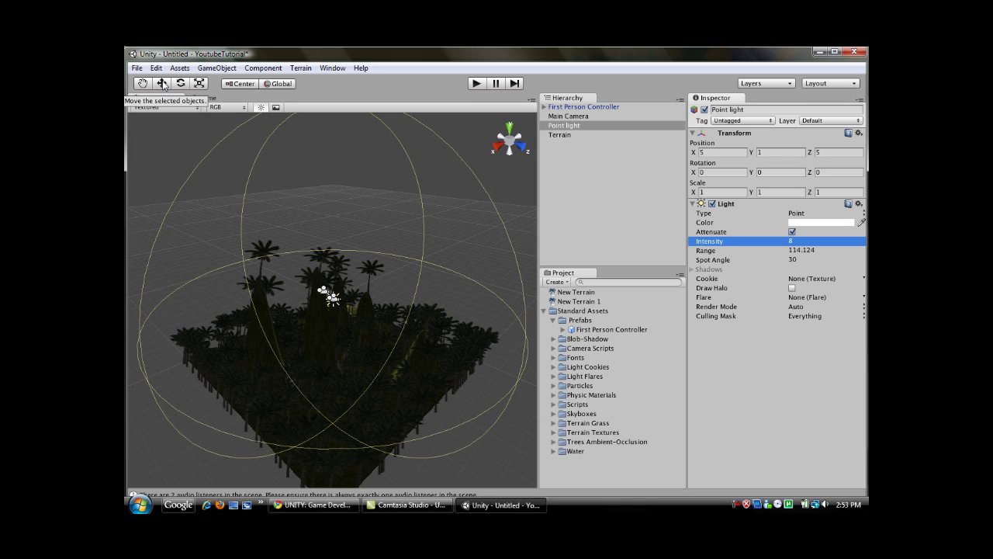
Step: Move the point light above the peaks, to about X 20.9, Y 35.6, Z 17.2
click(162, 84)
drag(301, 316, 267, 332)
drag(334, 334, 366, 351)
mouse_move(332, 293)
mouse_down()
mouse_move(342, 152)
mouse_move(333, 289)
mouse_move(255, 322)
mouse_move(321, 292)
mouse_up()
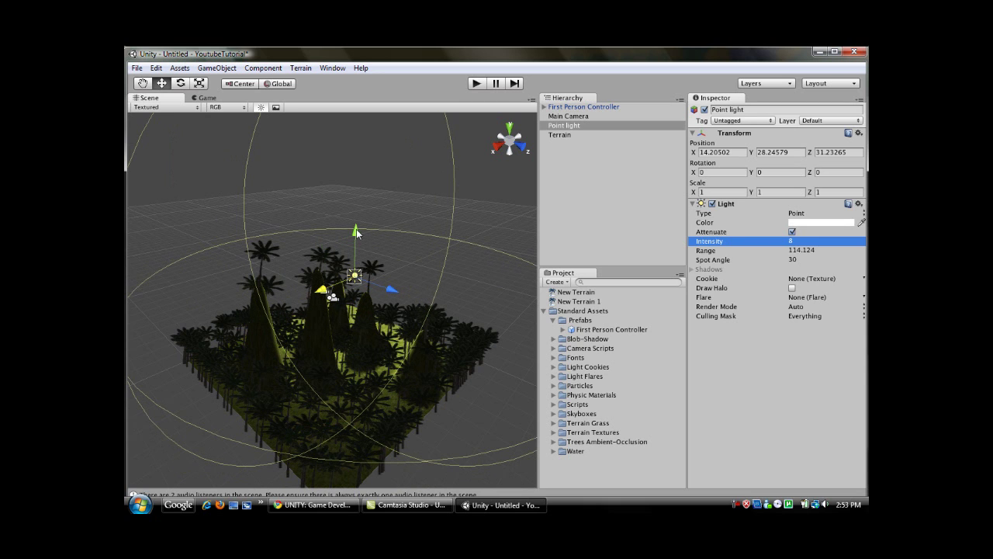
drag(357, 233, 357, 212)
drag(391, 281, 369, 269)
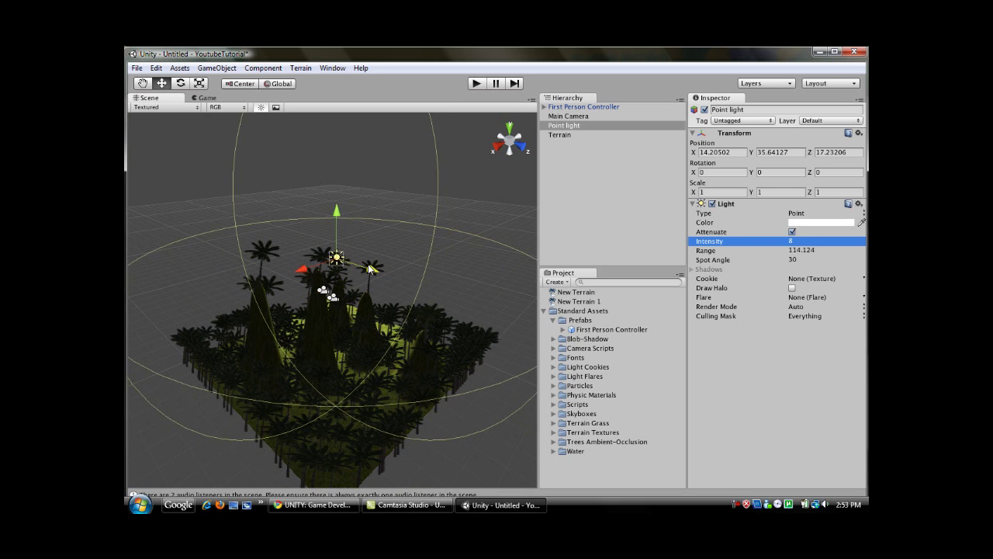
drag(308, 271, 301, 278)
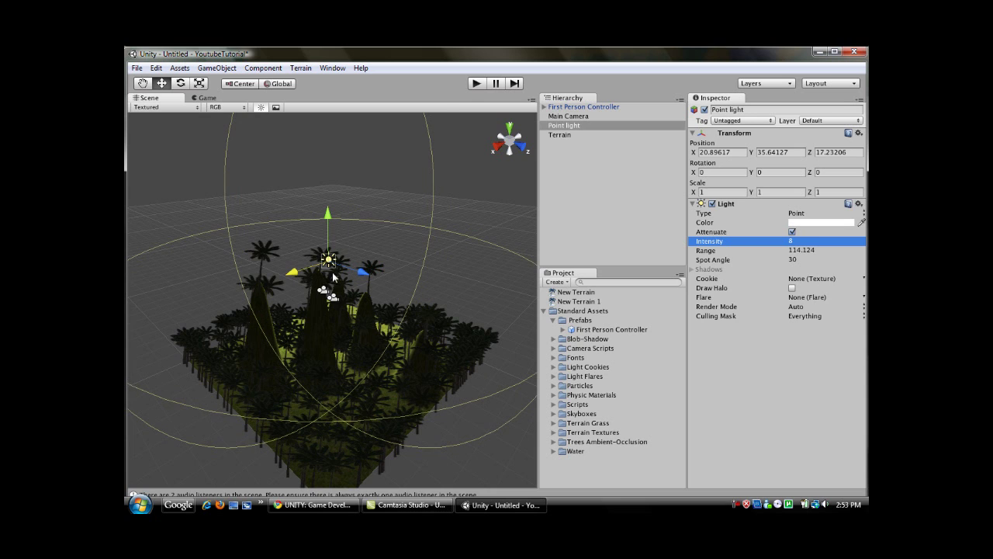
Step: Play-test the scene with the point light, walking the first-person character over the terrain, and end the test
click(476, 84)
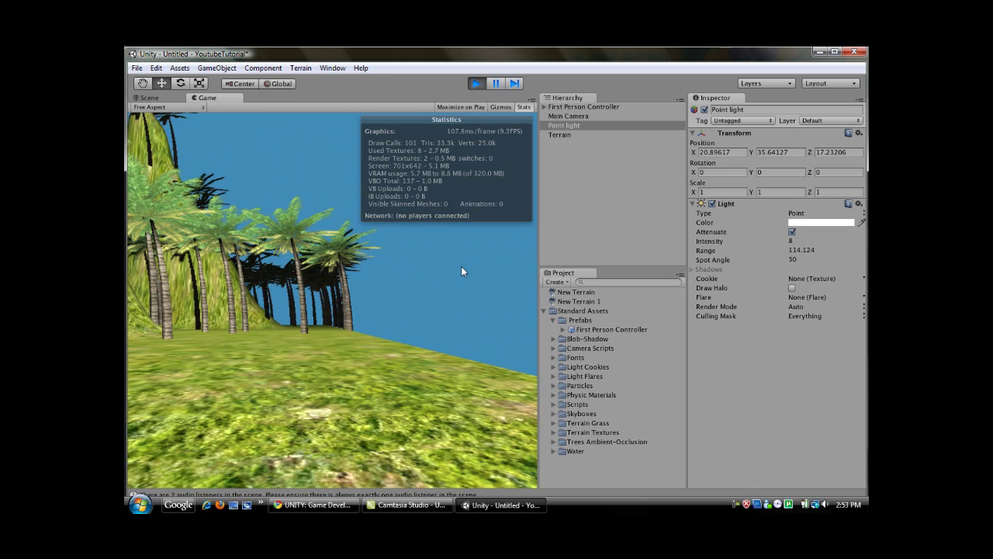
key(w)
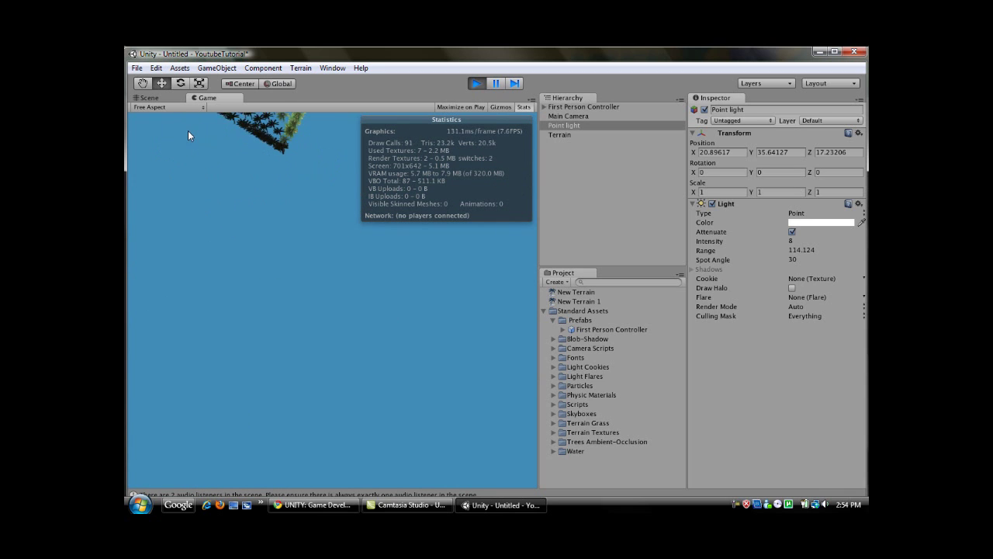
click(477, 83)
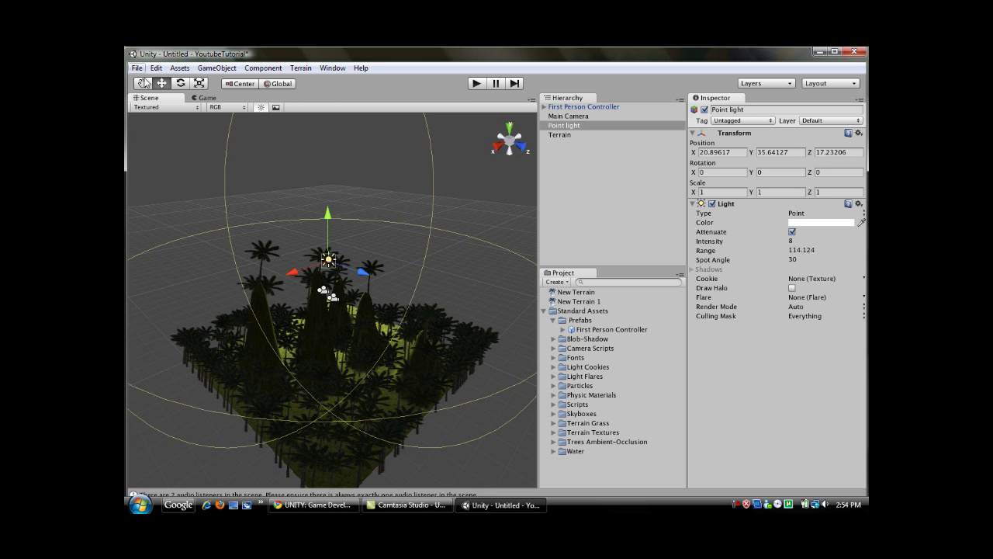
click(137, 68)
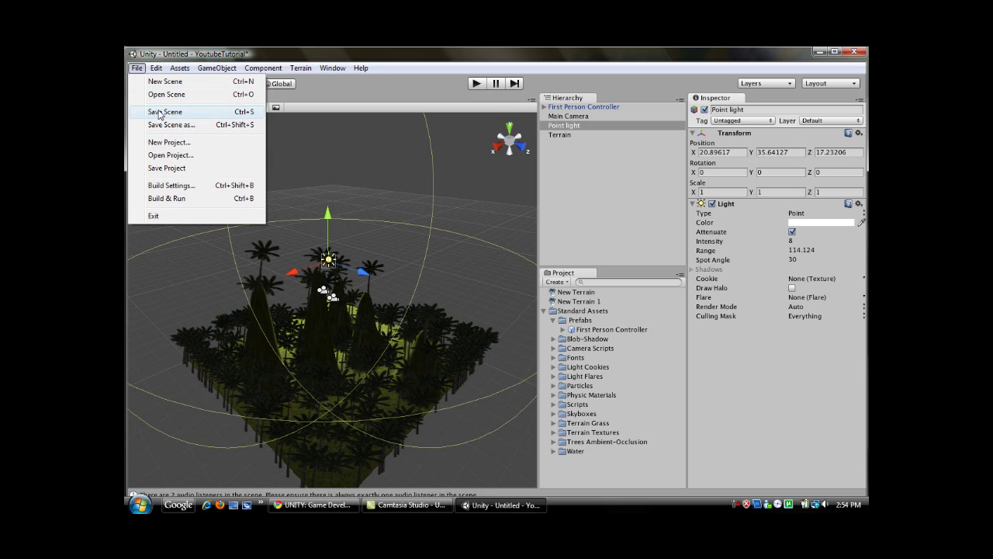
click(141, 69)
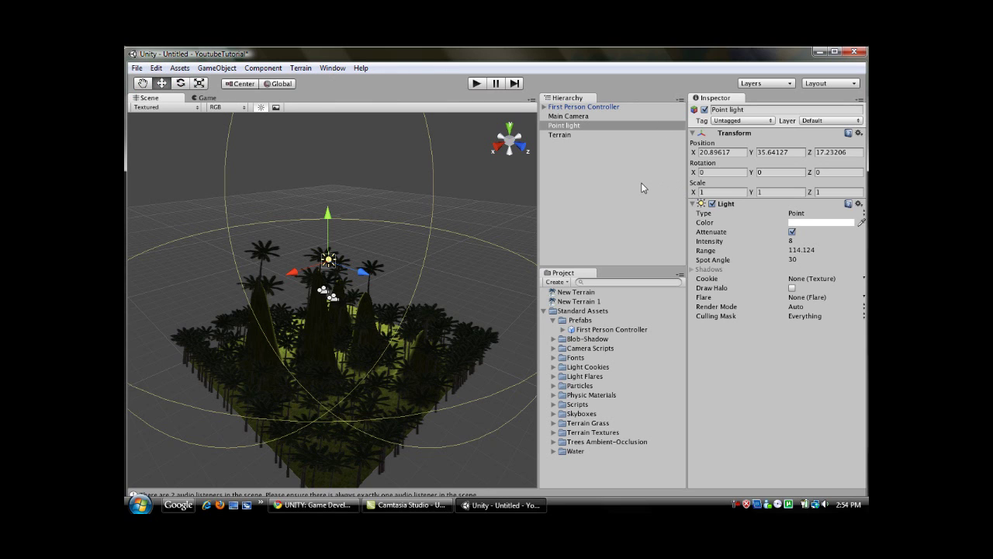
click(600, 161)
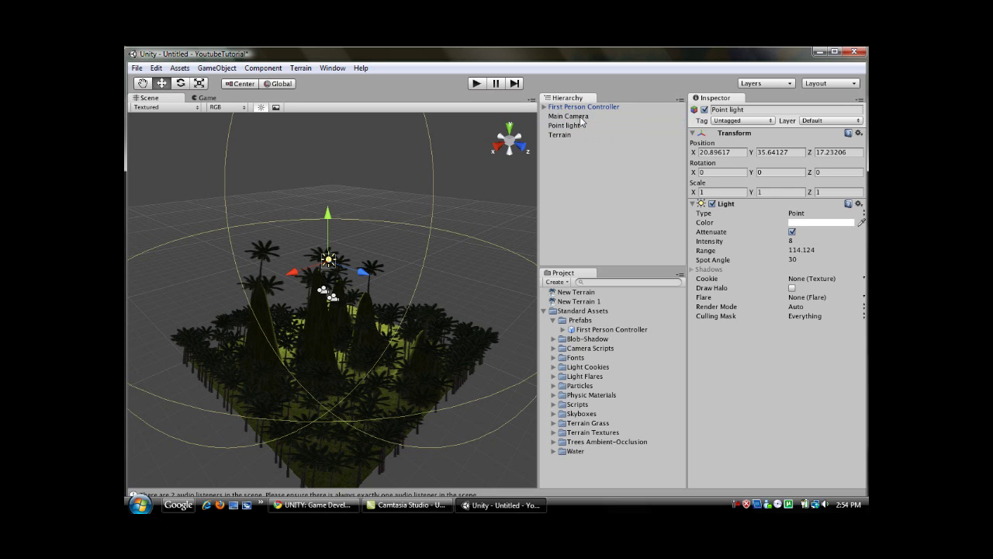
Step: Delete the standalone Main Camera from the scene, keeping the First Person Controller
click(572, 117)
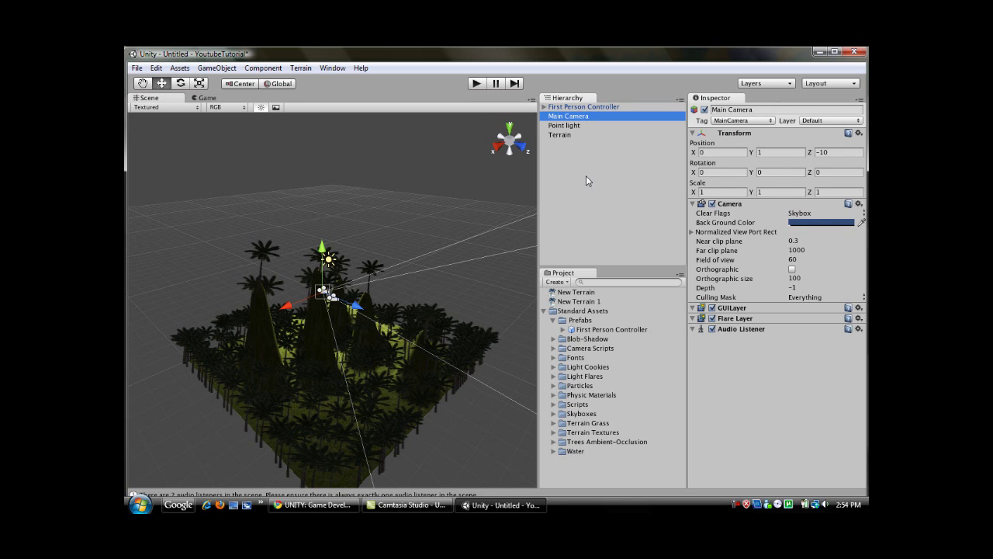
right_click(571, 118)
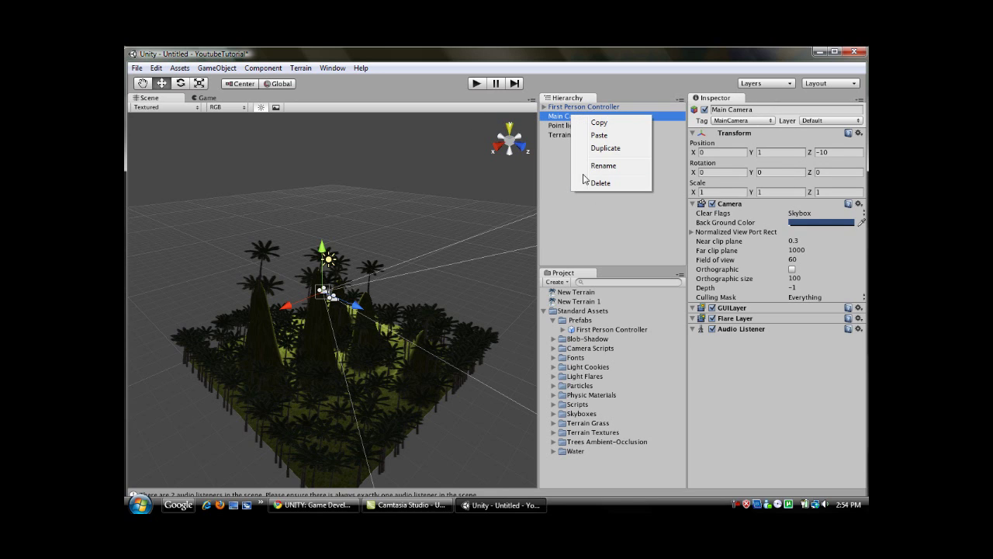
click(559, 120)
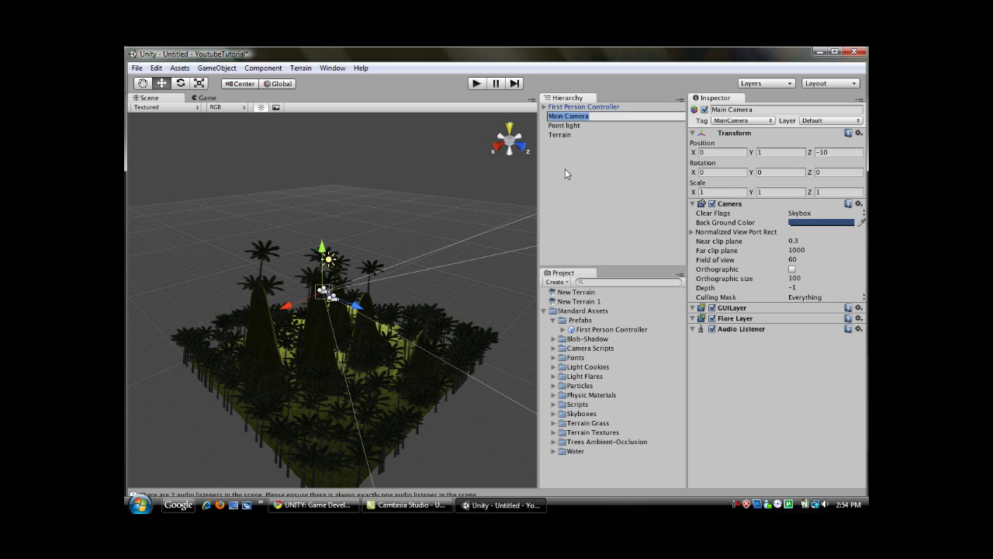
key(Escape)
key(Delete)
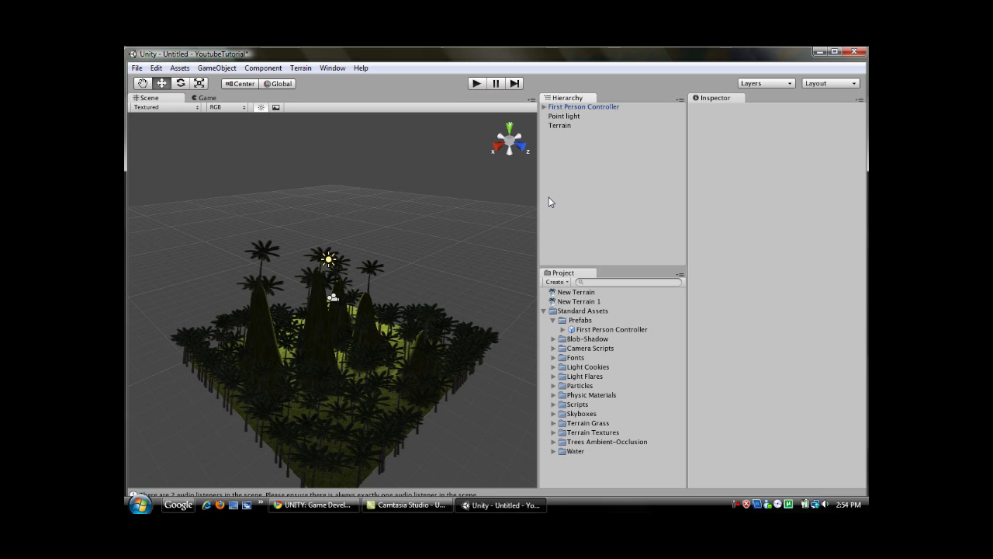
Step: Examine the Main Camera nested inside the First Person Controller, then collapse the controller and clear the selection
click(544, 107)
click(580, 127)
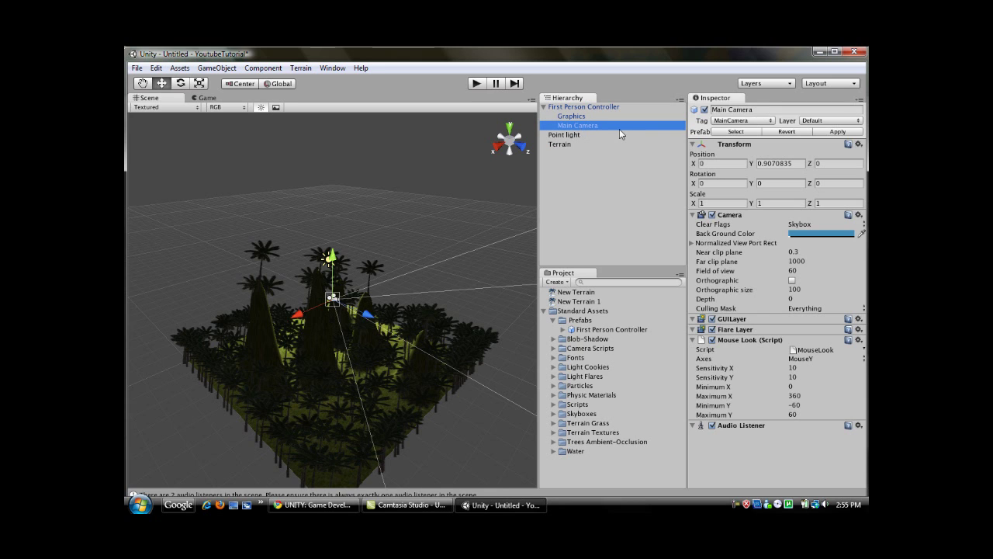
click(544, 107)
click(429, 191)
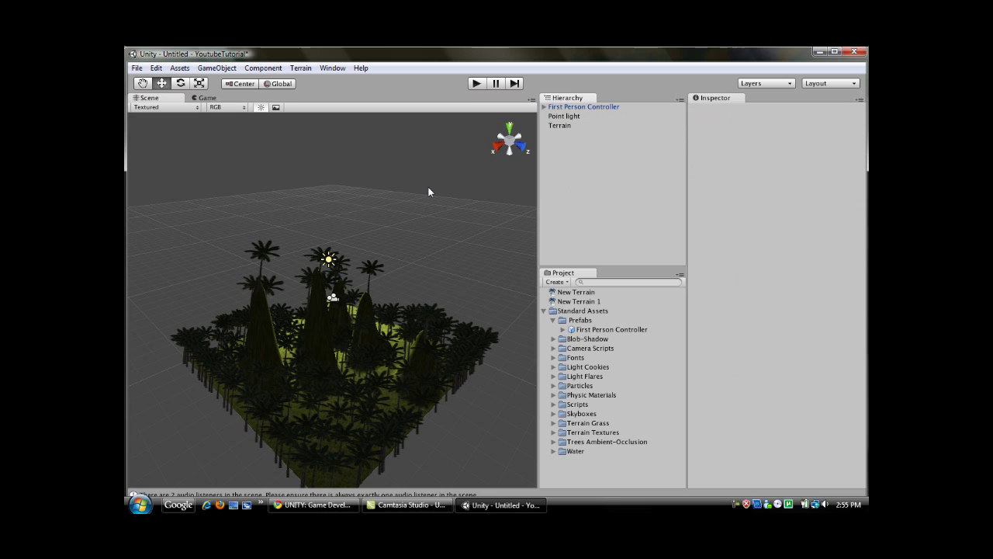